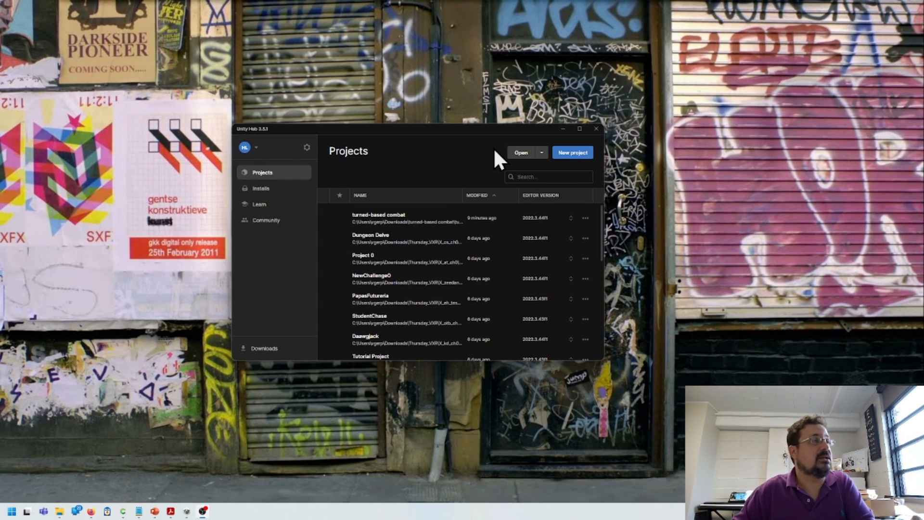
# Create a new 3D (Built-In Render Pipeline) project named Team_num_Challenge_num
pyautogui.click(573, 153)
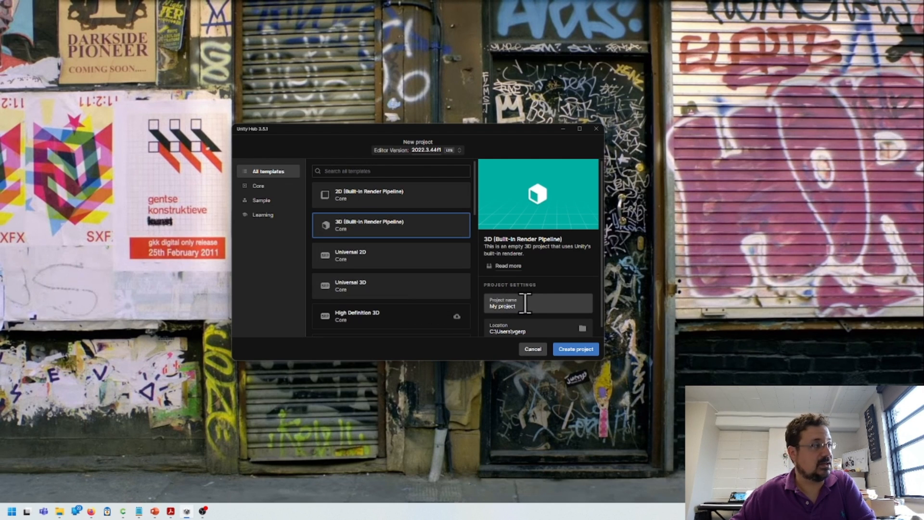
pyautogui.moveTo(515, 303); pyautogui.dragTo(478, 302)
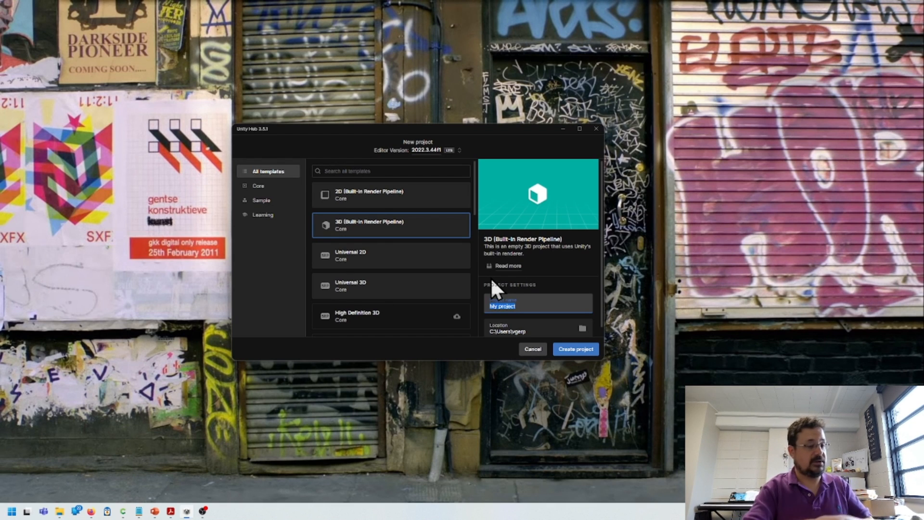
pyautogui.write('Team_n')
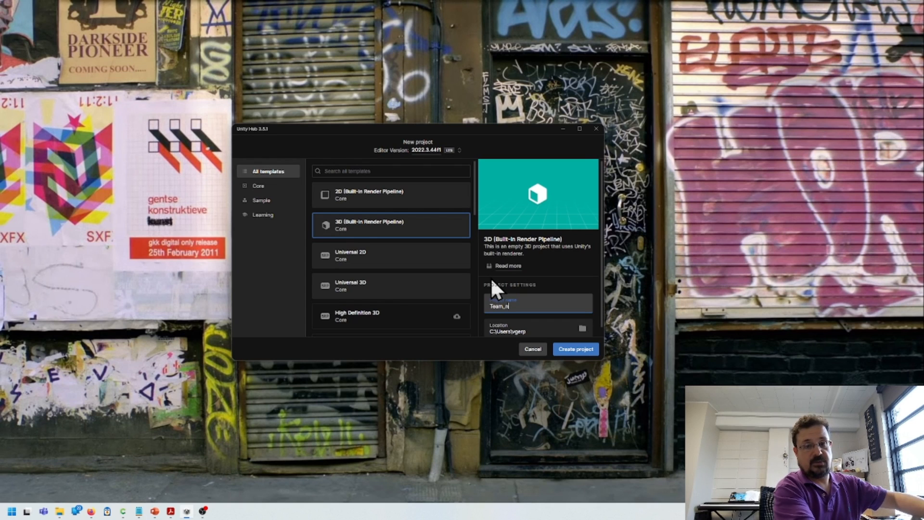
pyautogui.write('um_')
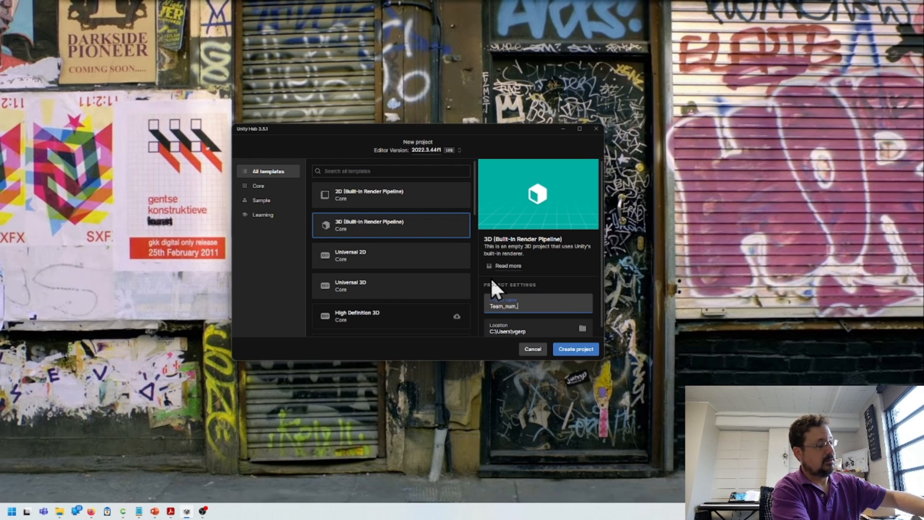
pyautogui.write('Challeng')
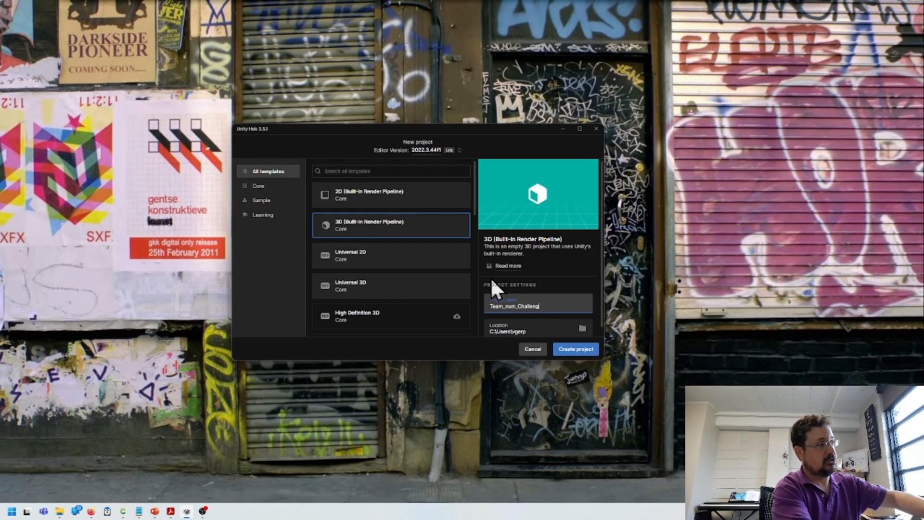
pyautogui.write('e_num')
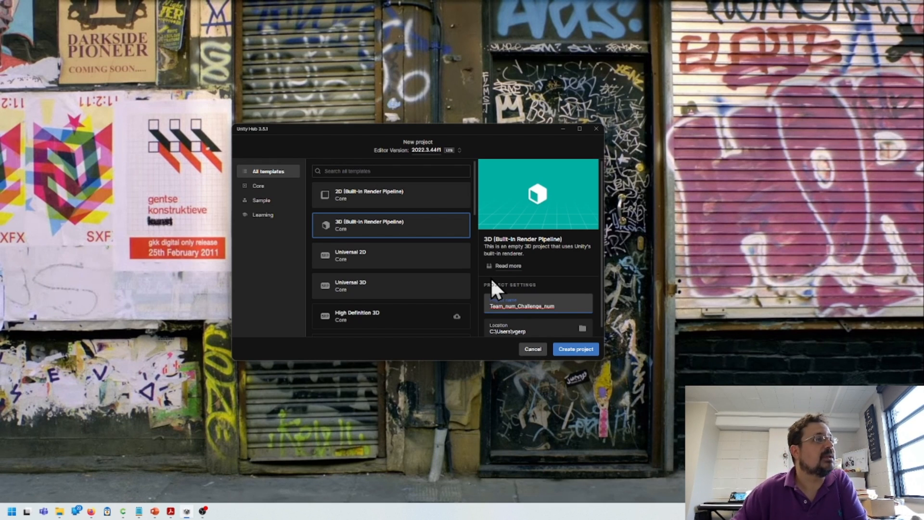
pyautogui.click(581, 349)
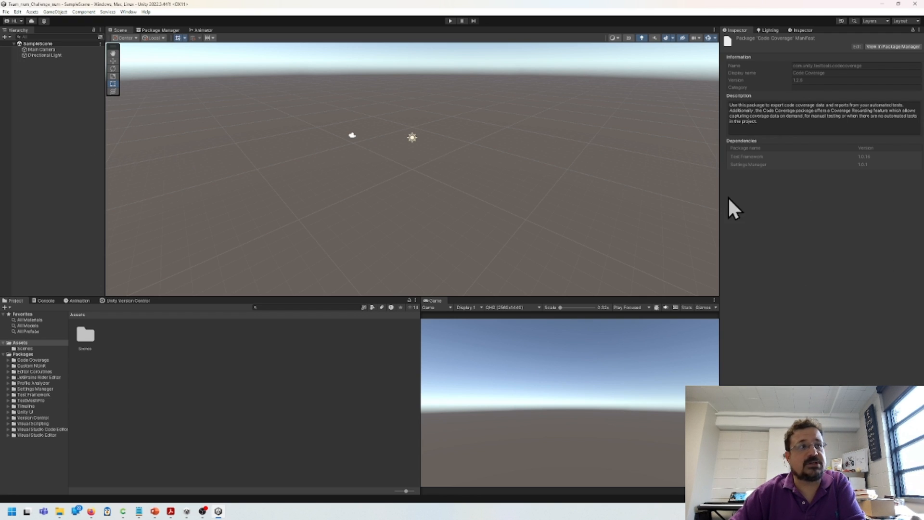
# Switch the build platform to Android with the Oculus Quest 2 as the run device, and close the build settings
pyautogui.click(34, 49)
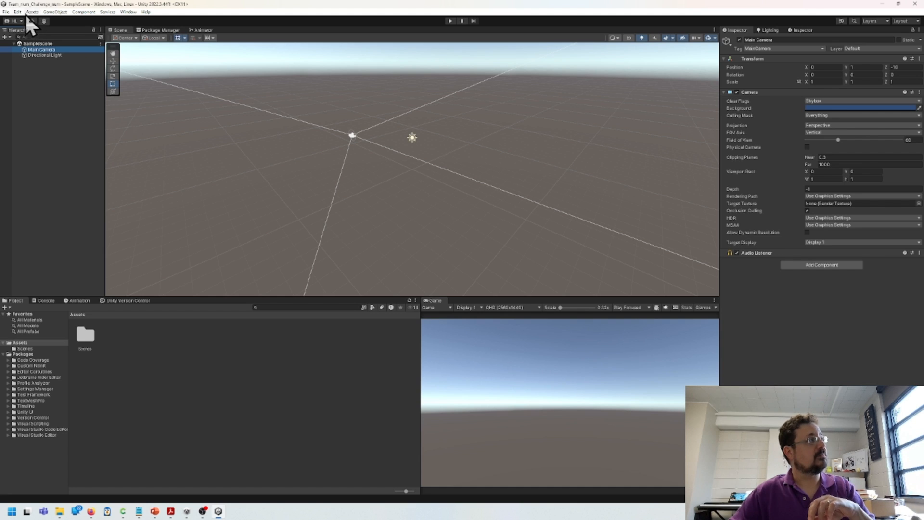
pyautogui.click(7, 12)
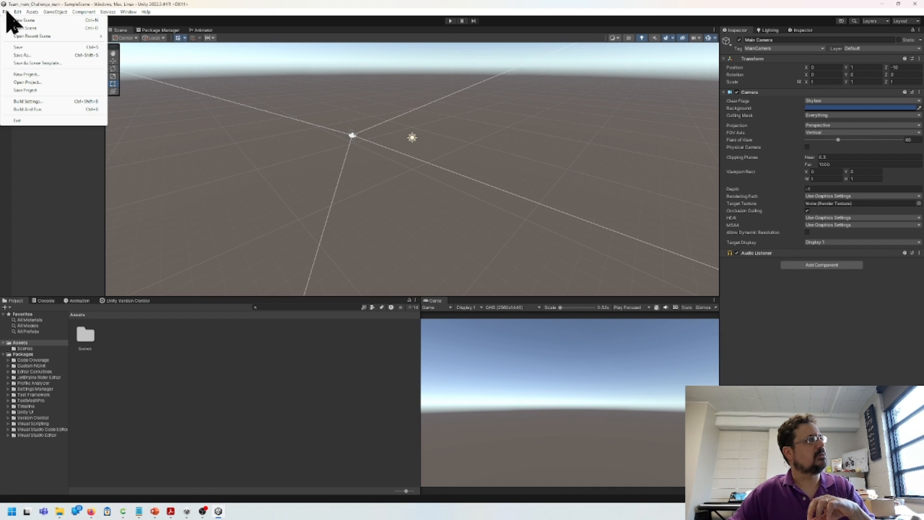
pyautogui.click(37, 101)
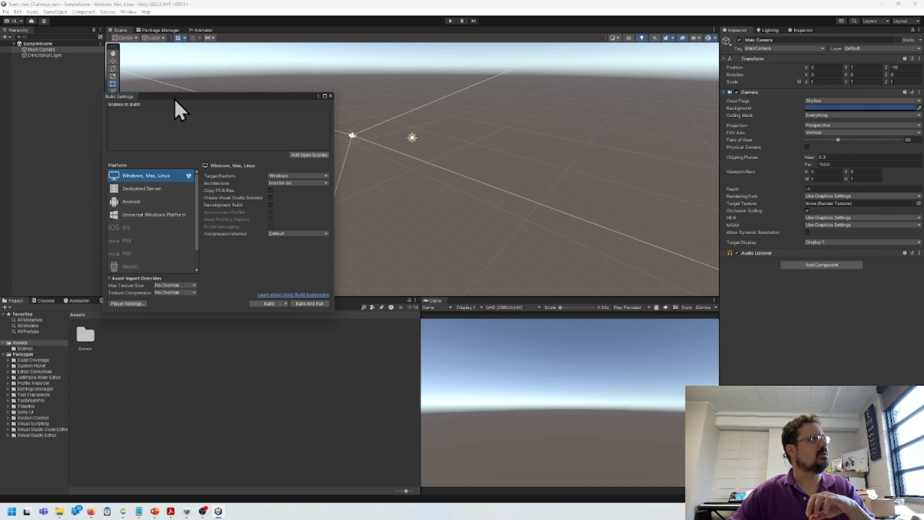
pyautogui.moveTo(175, 97); pyautogui.dragTo(393, 91)
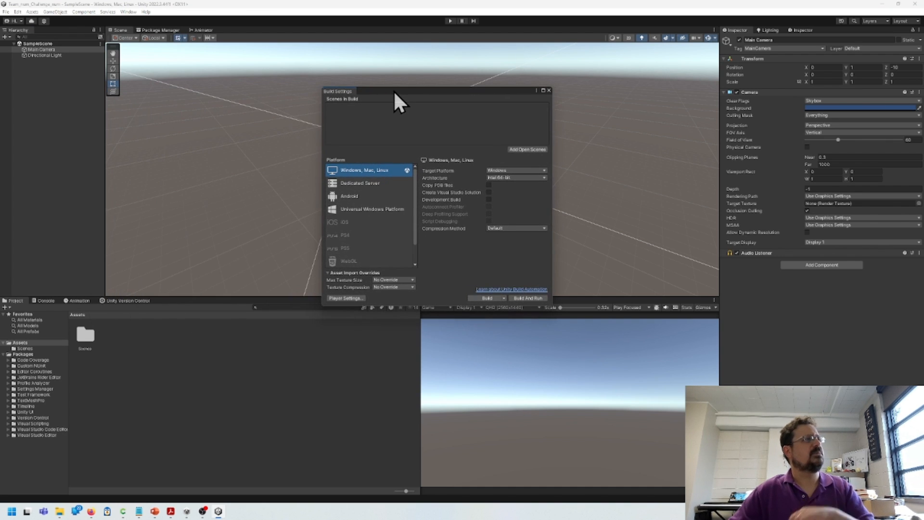
pyautogui.click(354, 196)
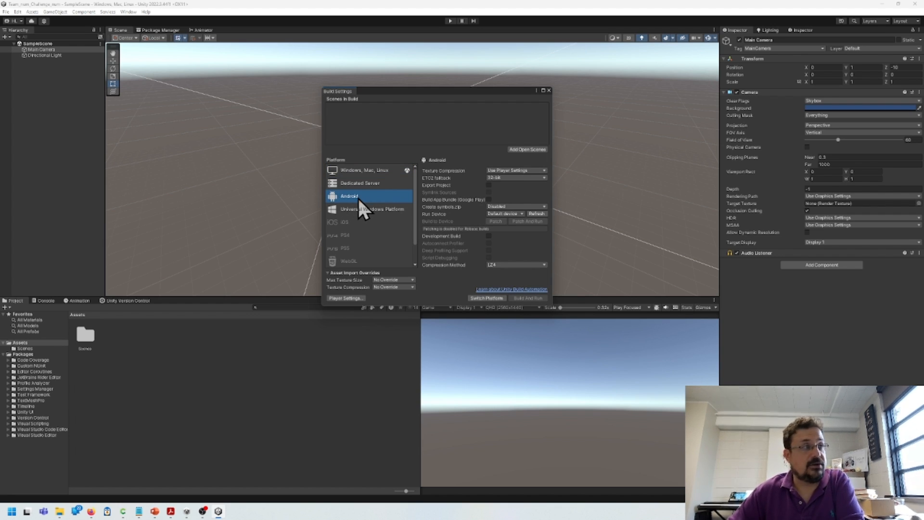
pyautogui.click(522, 213)
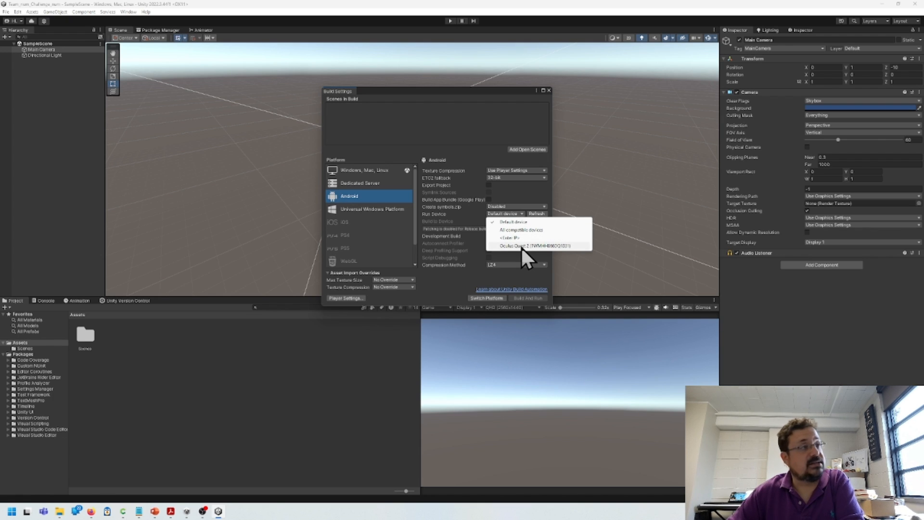
pyautogui.click(522, 246)
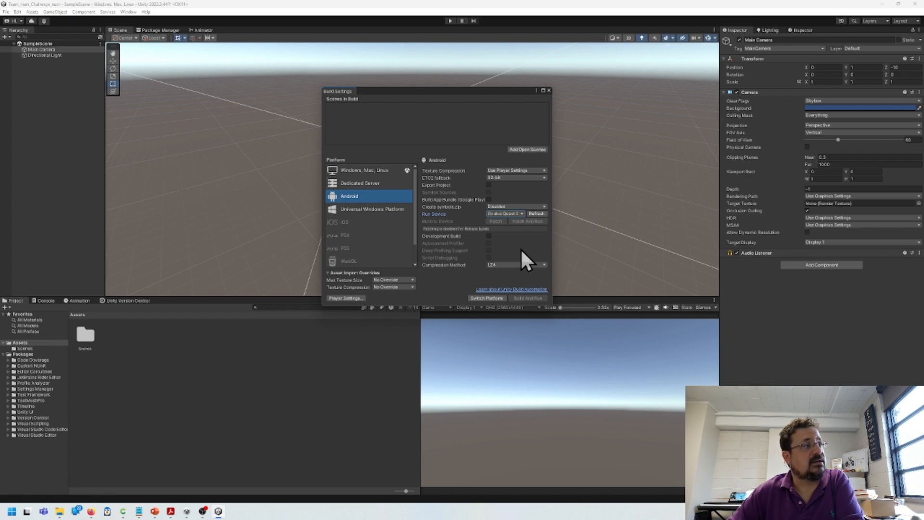
pyautogui.click(484, 297)
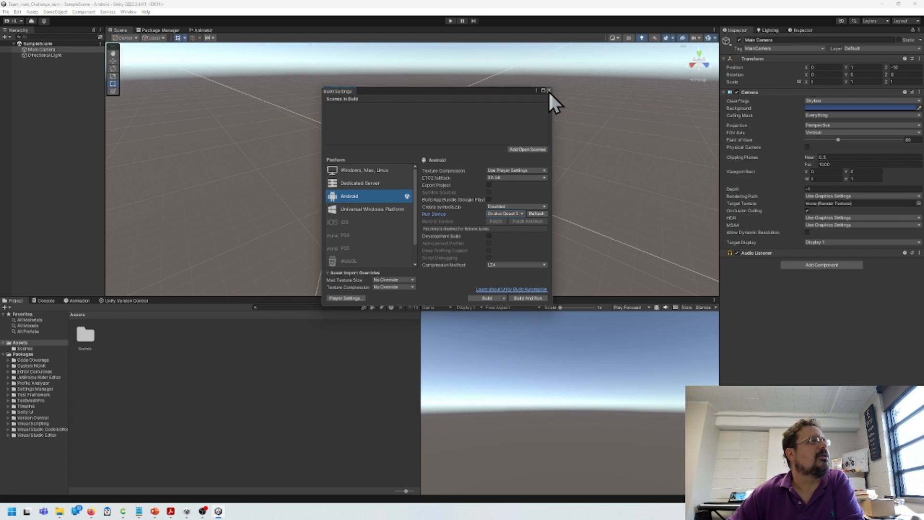
pyautogui.click(548, 91)
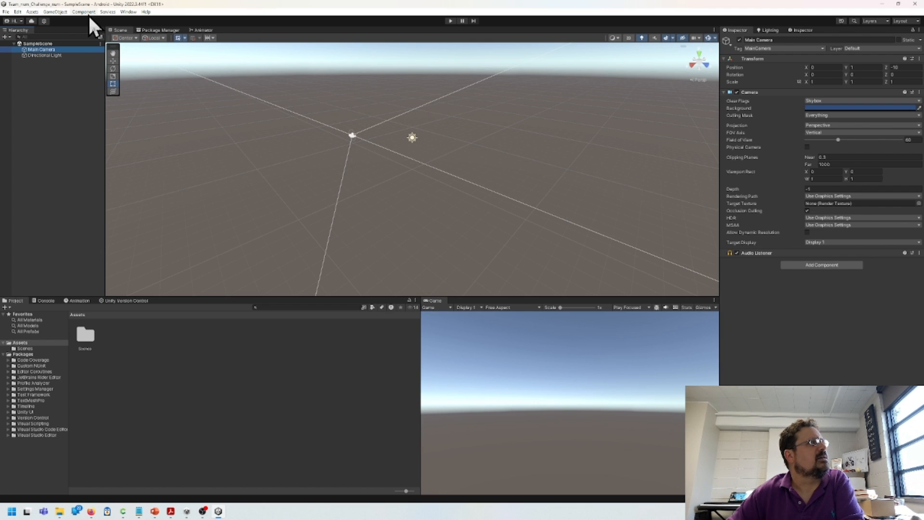
# Open the Package Manager, undock it into a floating window, and make that window narrower
pyautogui.click(128, 12)
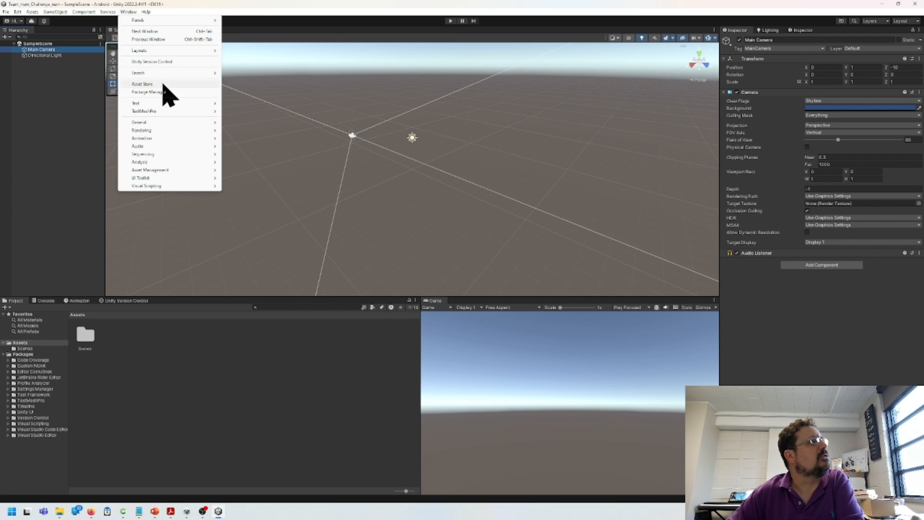
pyautogui.click(150, 92)
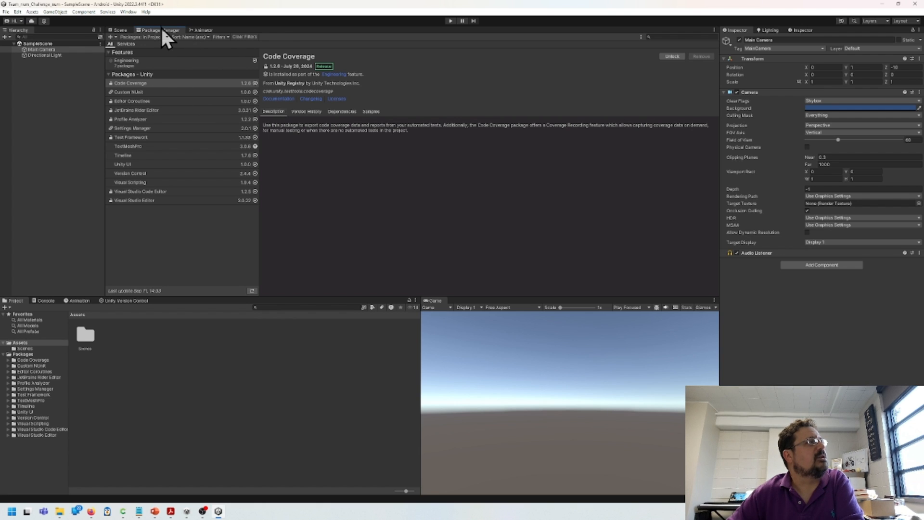
pyautogui.moveTo(162, 30); pyautogui.dragTo(473, 159)
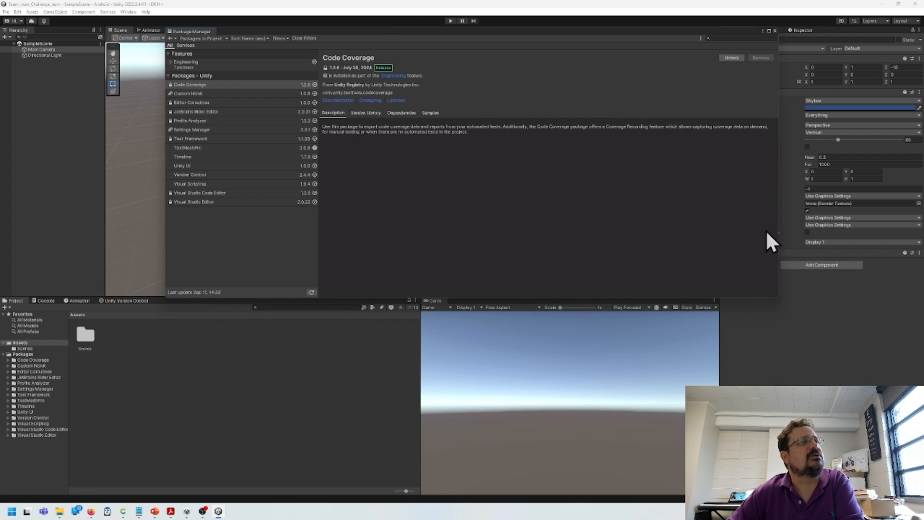
pyautogui.moveTo(773, 298); pyautogui.dragTo(578, 322)
pyautogui.moveTo(401, 27); pyautogui.dragTo(549, 65)
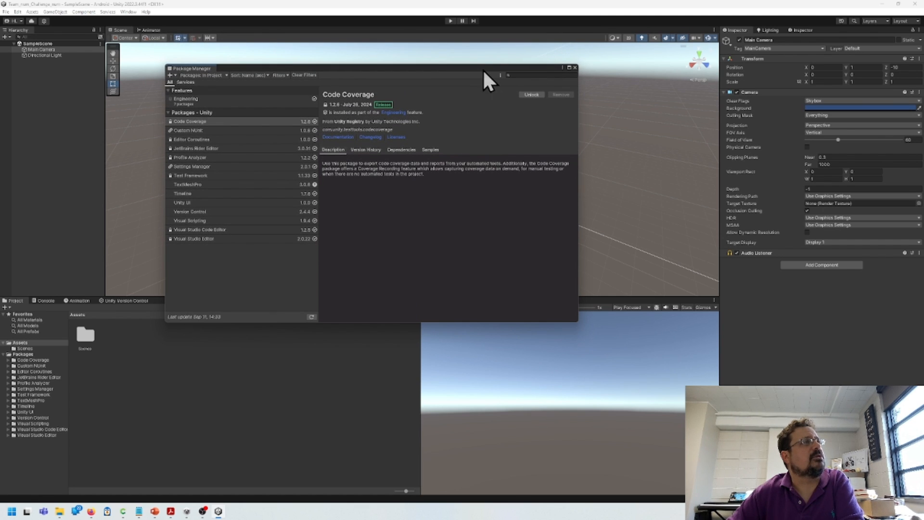
pyautogui.moveTo(469, 70); pyautogui.dragTo(735, 121)
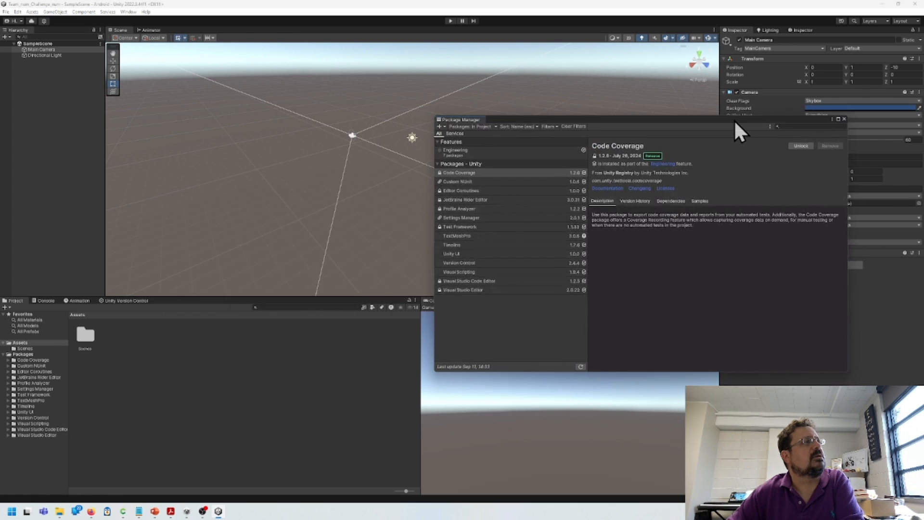
# Install the OpenXR Plugin from the Unity Registry and enable the new input system backends, allowing the editor to restart
pyautogui.click(478, 128)
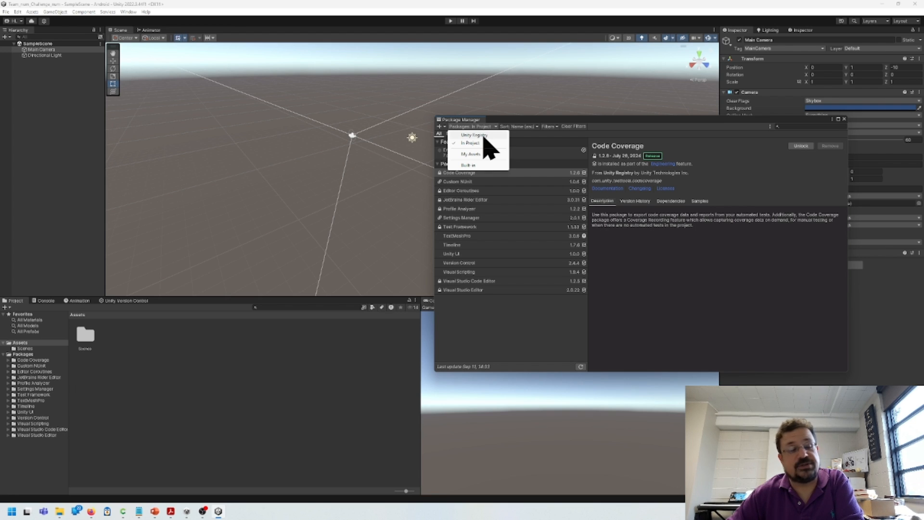
pyautogui.click(483, 136)
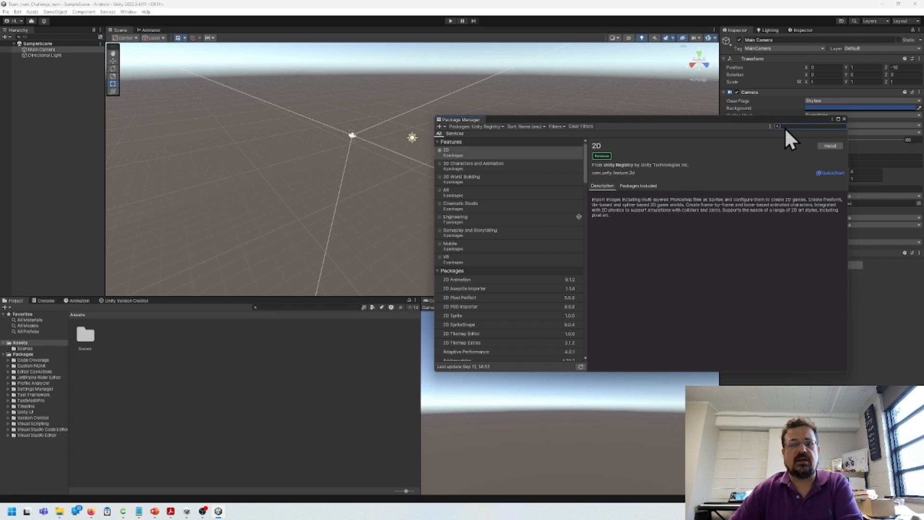
pyautogui.write('penxr')
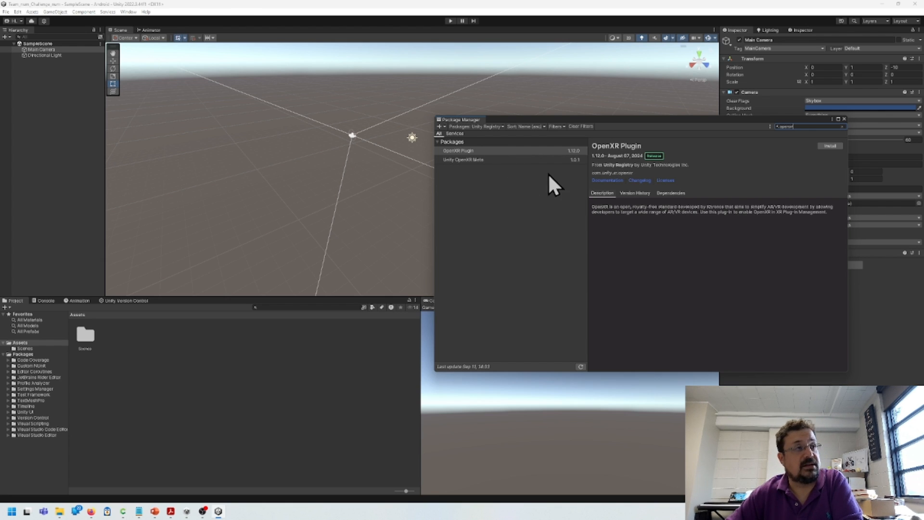
pyautogui.click(551, 150)
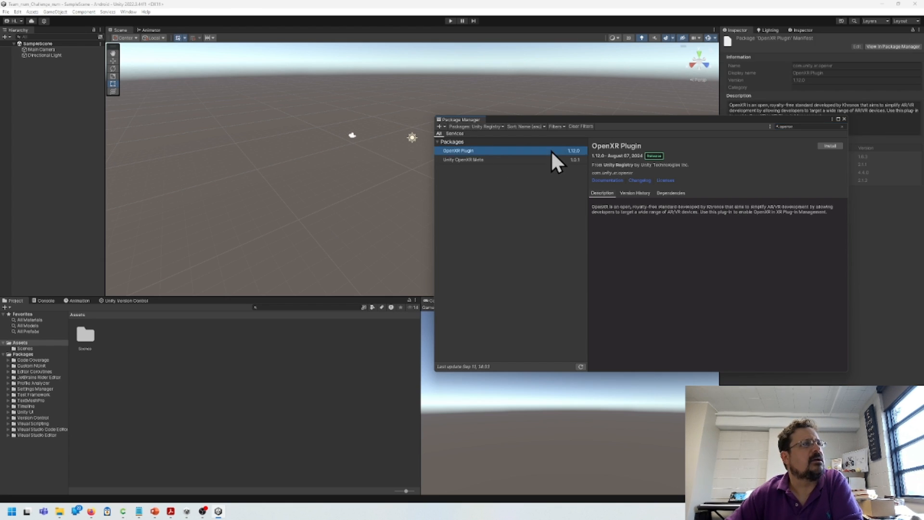
pyautogui.click(828, 146)
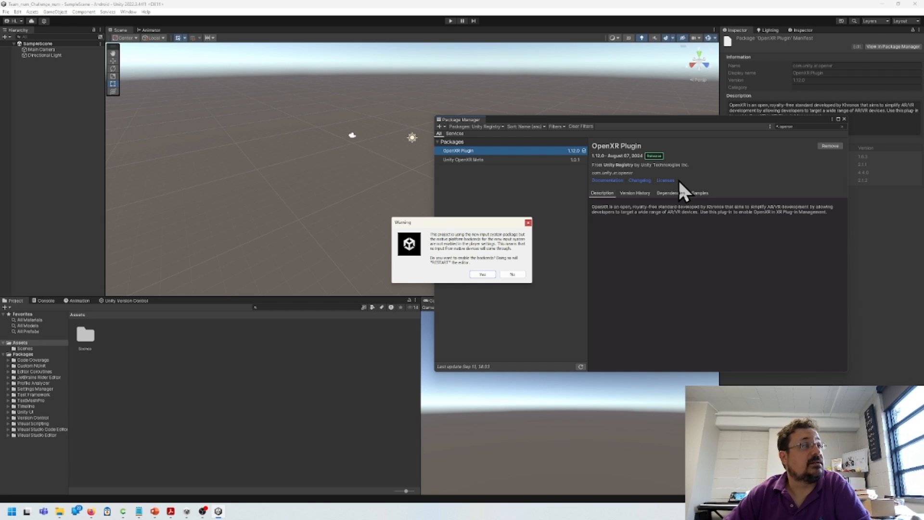
pyautogui.click(482, 274)
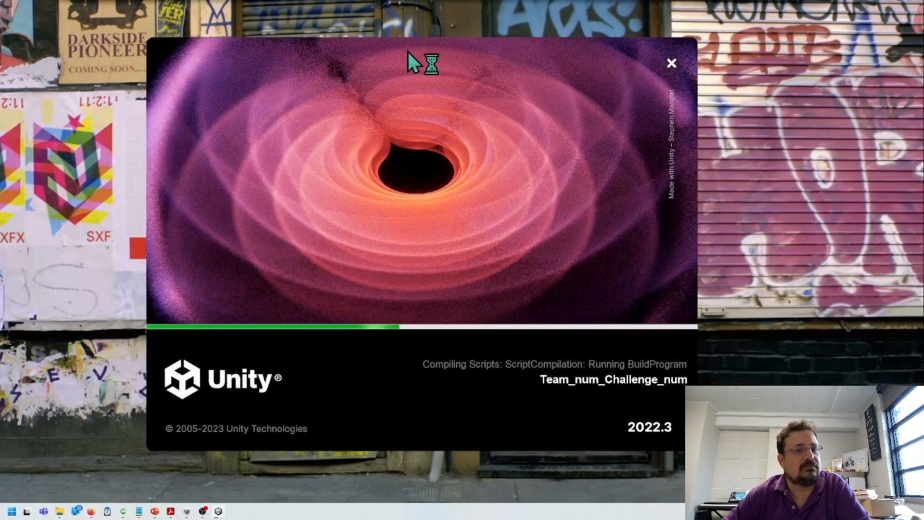
# Search the Unity Registry for openxr and install the Unity OpenXR Meta package
pyautogui.moveTo(409, 51); pyautogui.dragTo(402, 51)
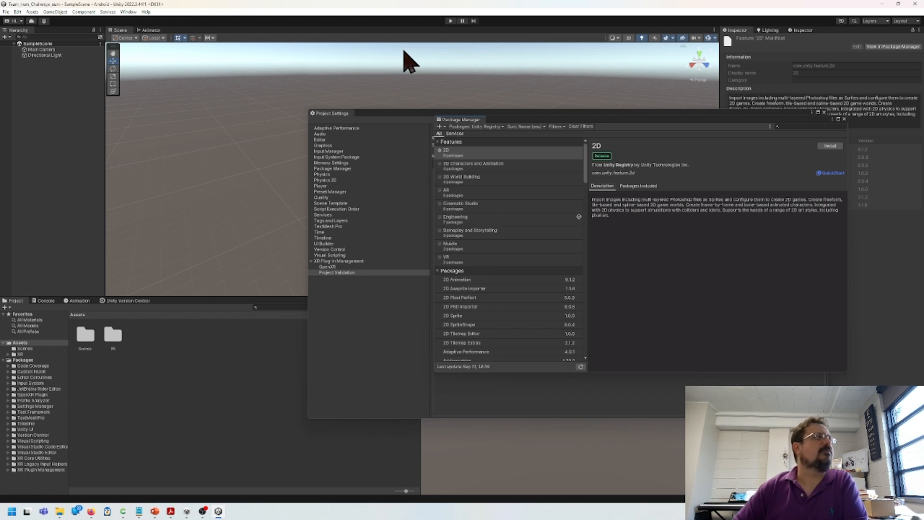
pyautogui.click(814, 126)
pyautogui.write('open')
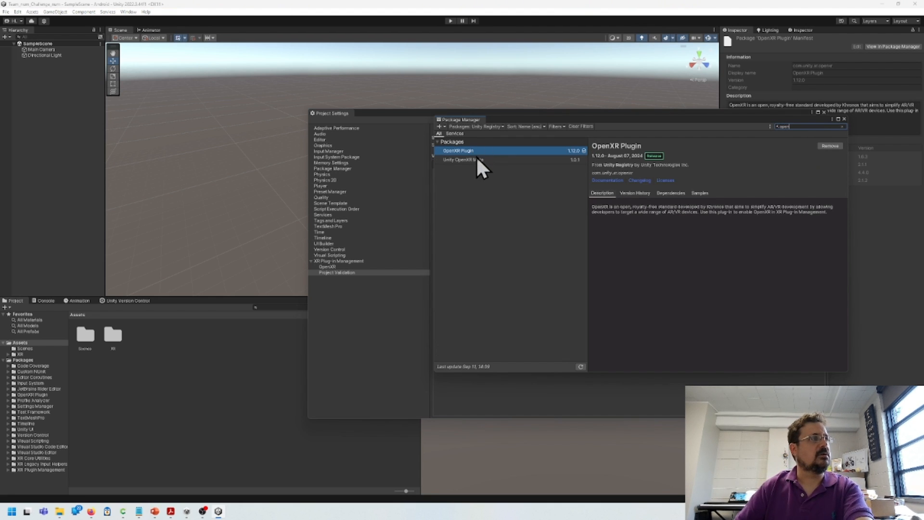
pyautogui.write('xr')
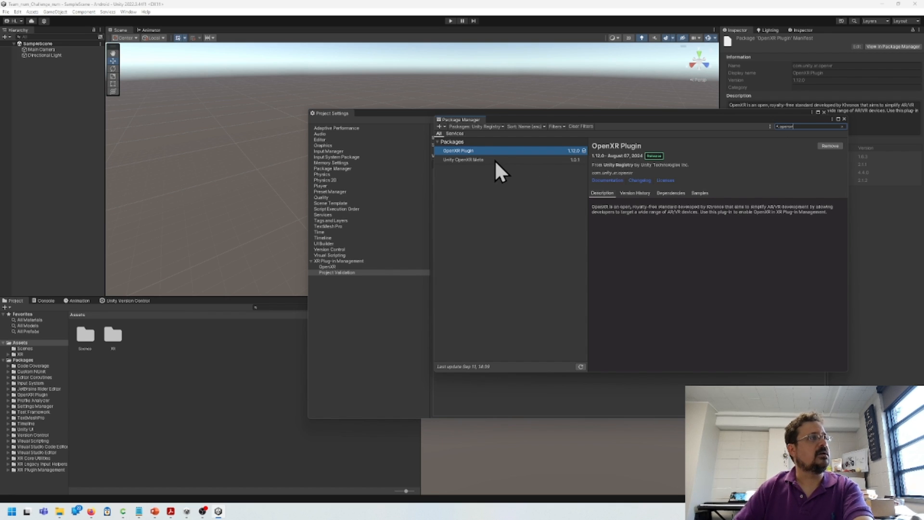
pyautogui.click(484, 160)
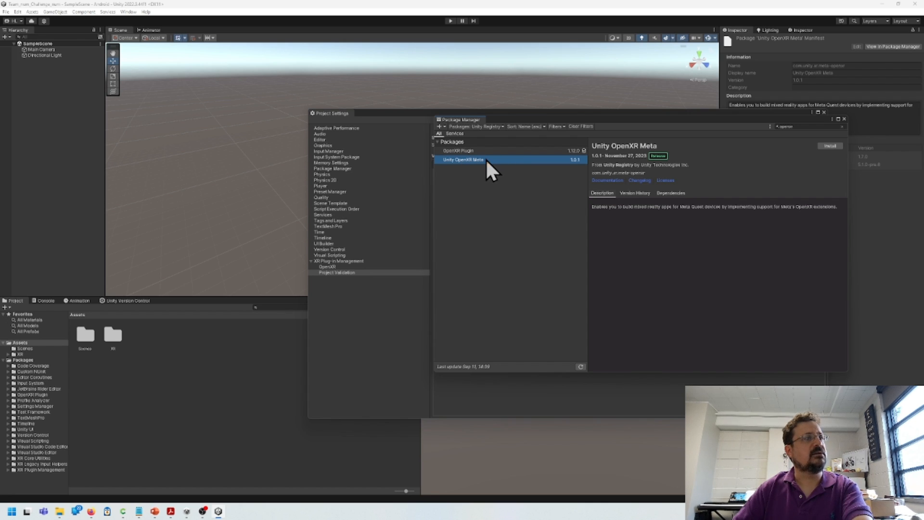
pyautogui.click(836, 143)
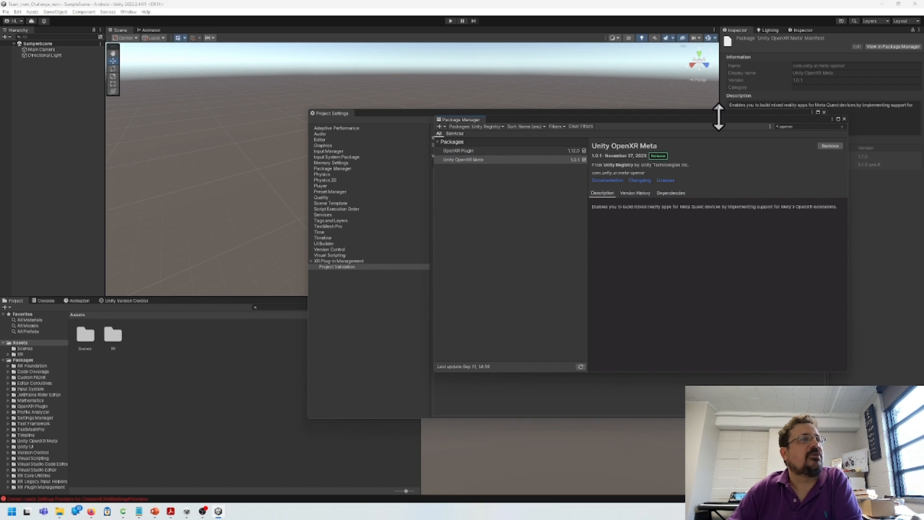
# Separate the overlapping Project Settings and Package Manager windows, and close both
pyautogui.moveTo(583, 112); pyautogui.dragTo(402, 84)
pyautogui.moveTo(721, 118); pyautogui.dragTo(762, 162)
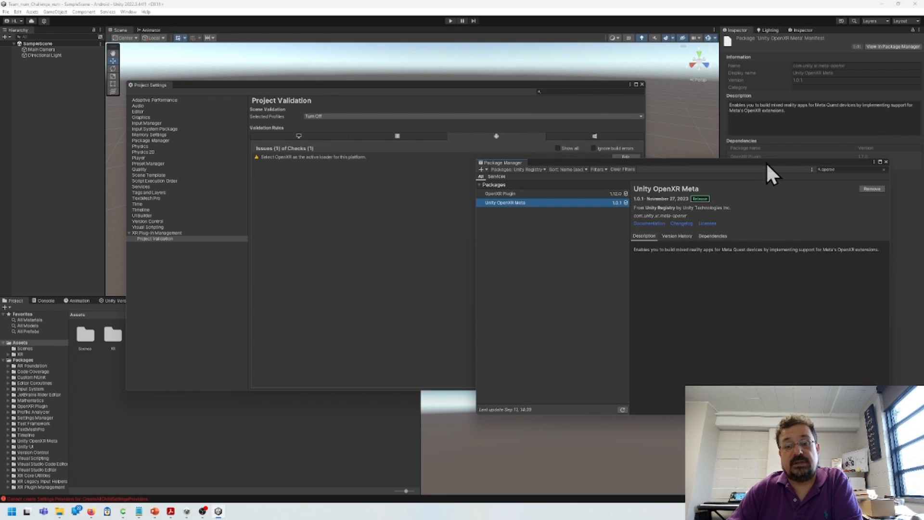
pyautogui.click(886, 162)
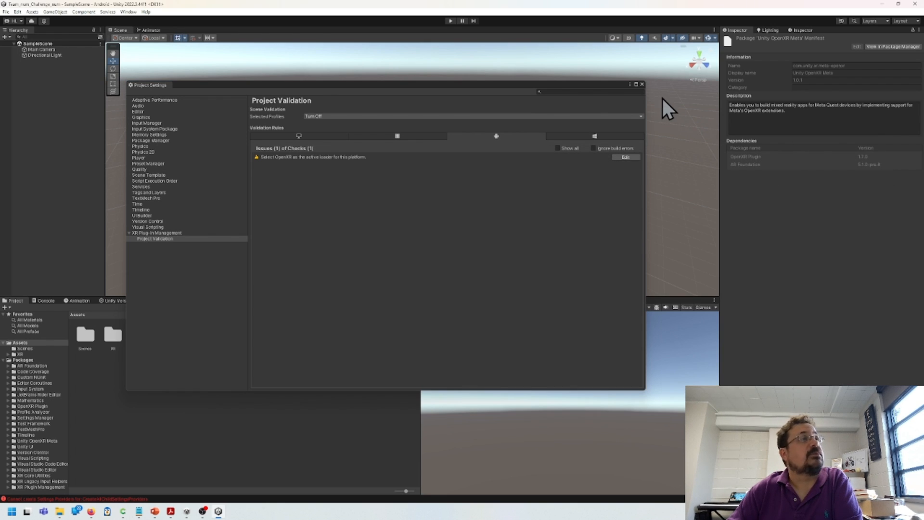
pyautogui.click(642, 85)
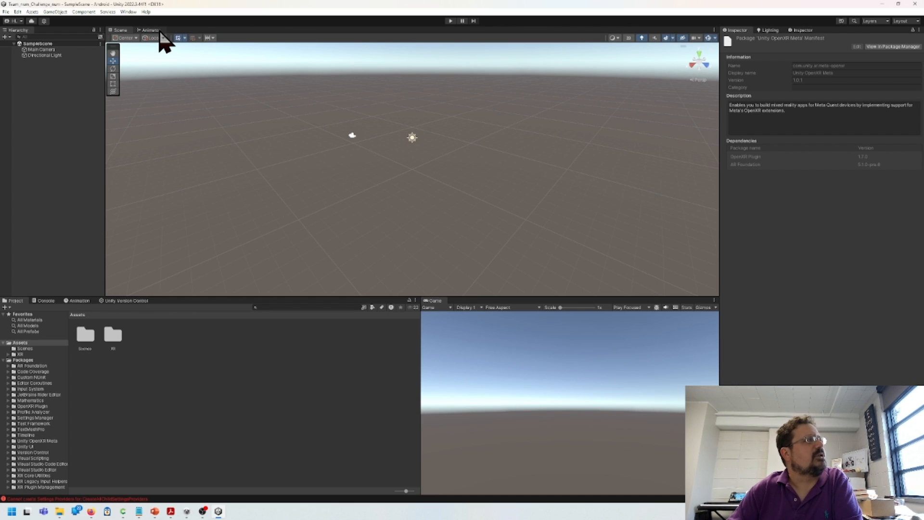
# Enable OpenXR with the Meta Quest feature group as the Android plug-in provider in XR Plug-in Management
pyautogui.click(17, 11)
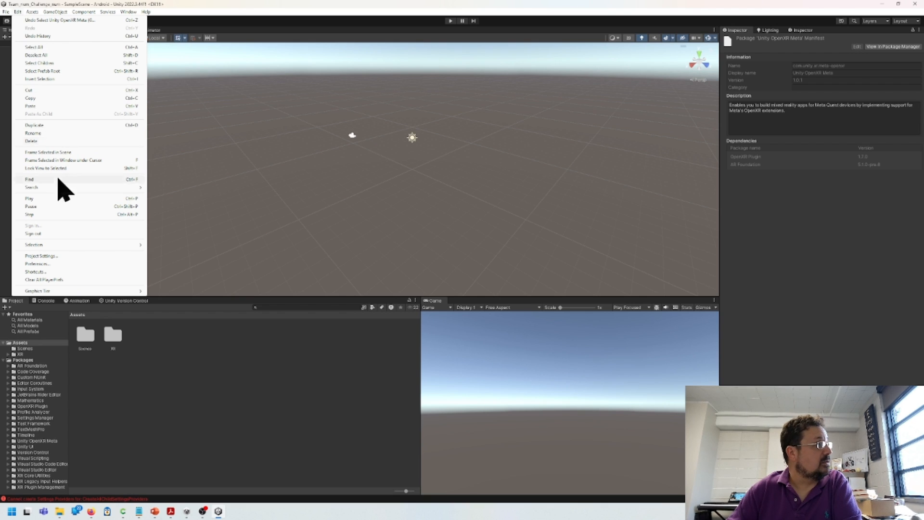
pyautogui.click(54, 257)
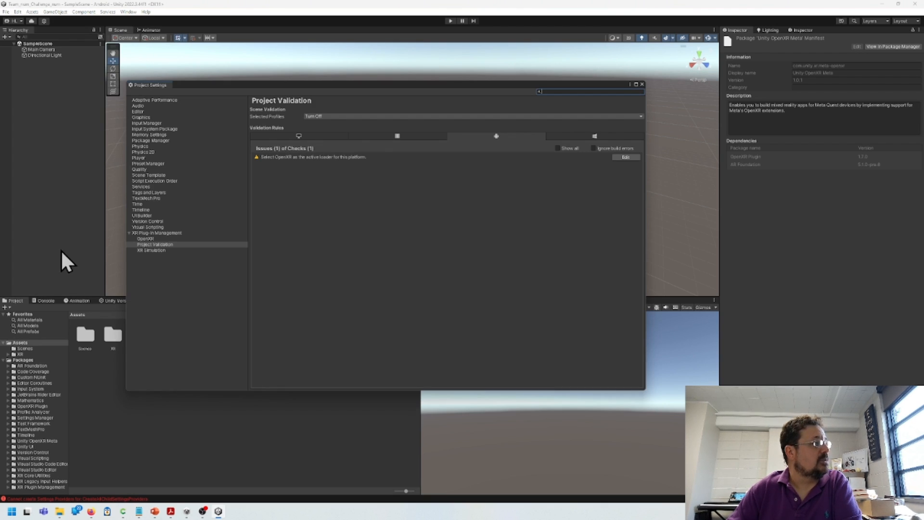
pyautogui.click(157, 233)
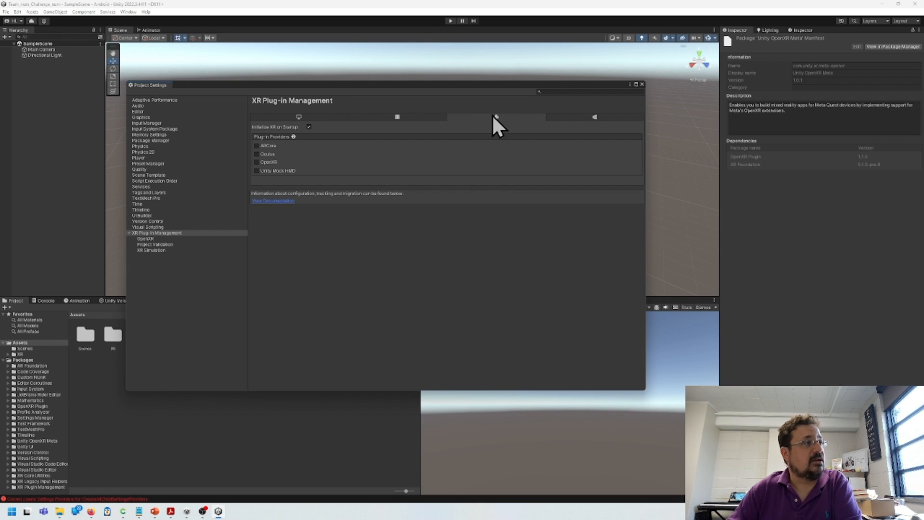
pyautogui.click(257, 163)
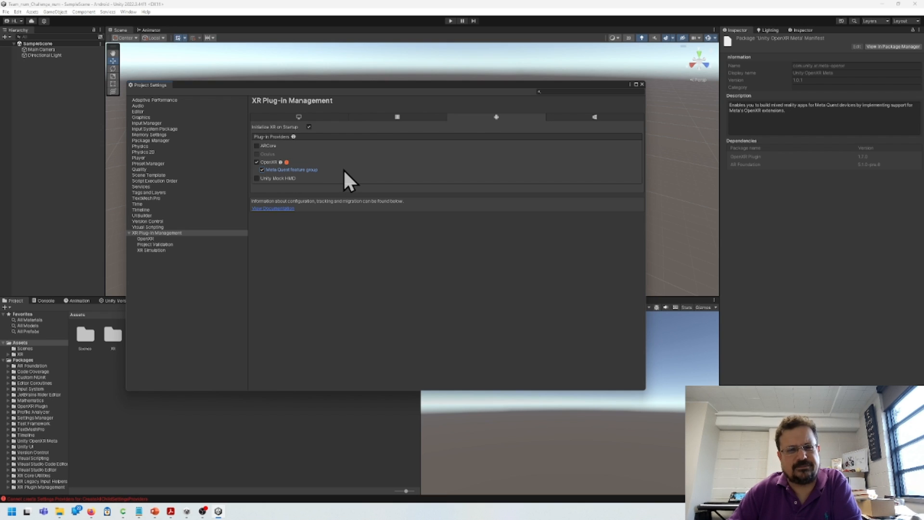
# Fix the OpenXR Android architecture error in Project Validation, and apply all remaining automatic fixes
pyautogui.click(286, 163)
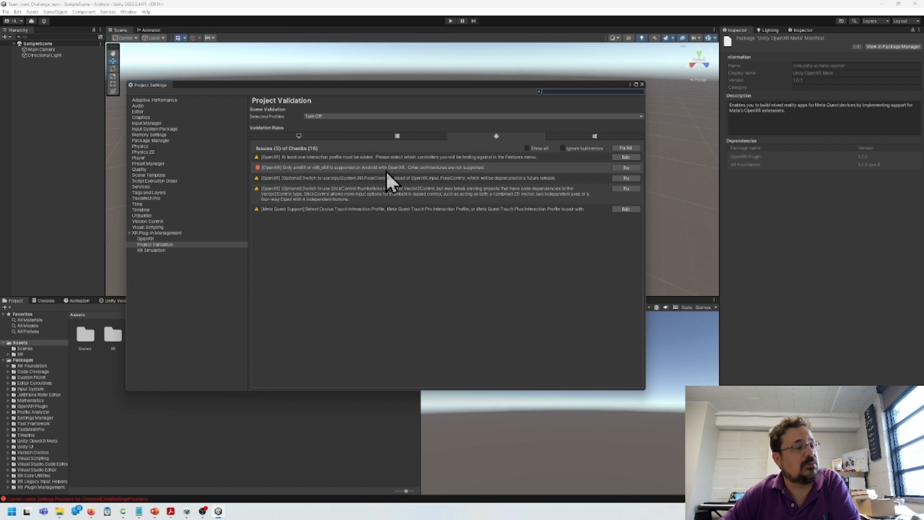
pyautogui.click(624, 168)
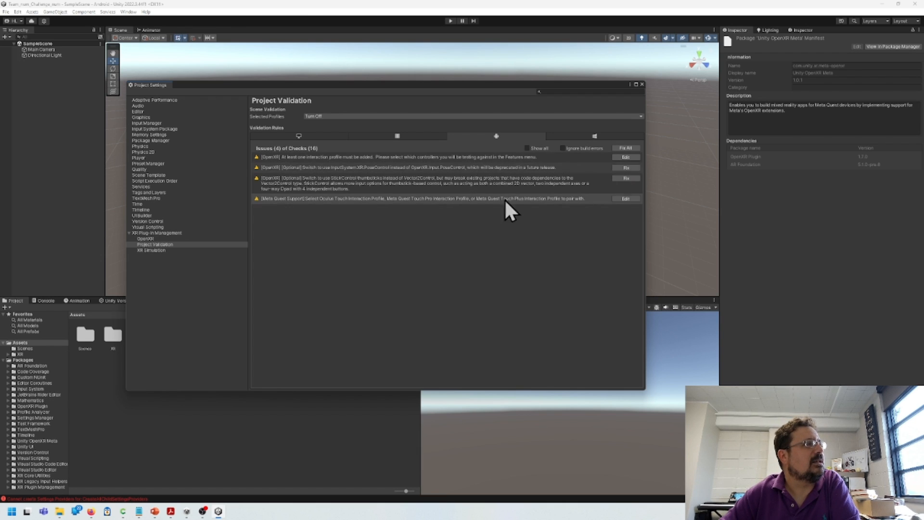
pyautogui.click(633, 148)
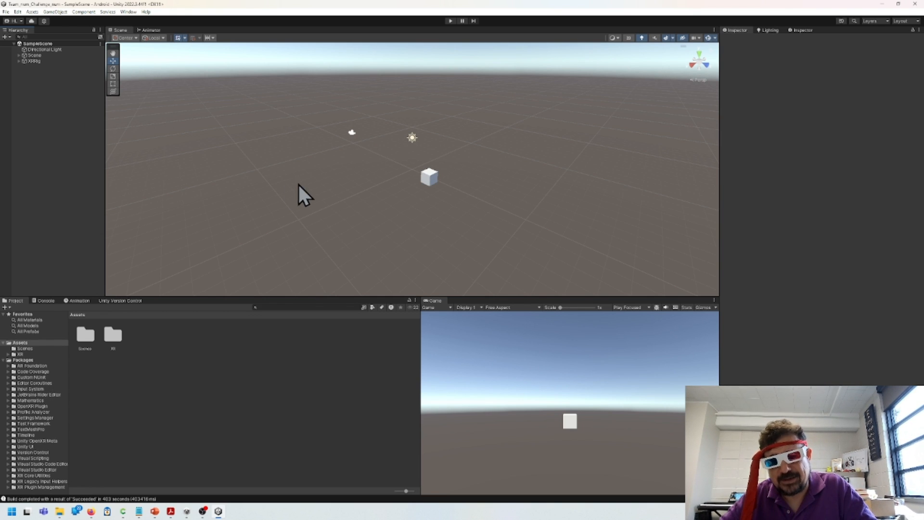
# Add the Meta Quest Touch Pro, Meta Quest Touch Plus and Oculus Touch controller profiles to the Android OpenXR settings, and close Project Settings
pyautogui.click(17, 12)
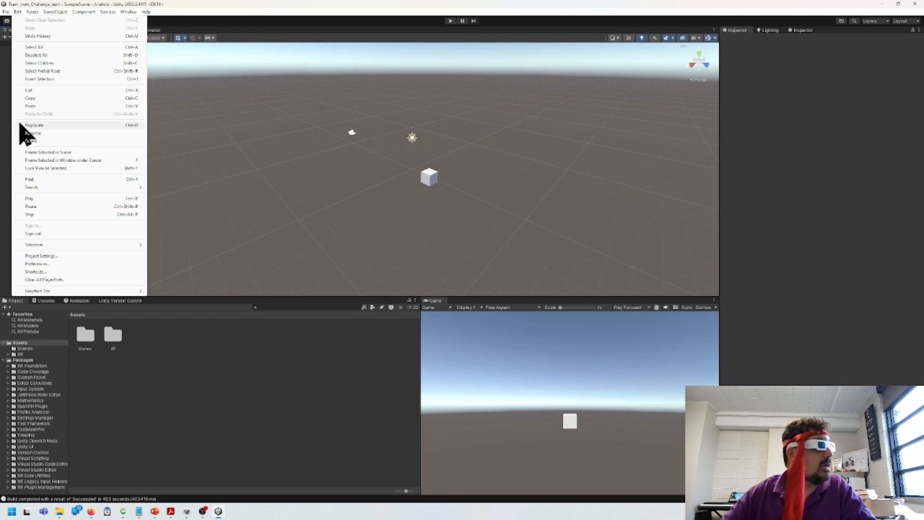
pyautogui.click(75, 257)
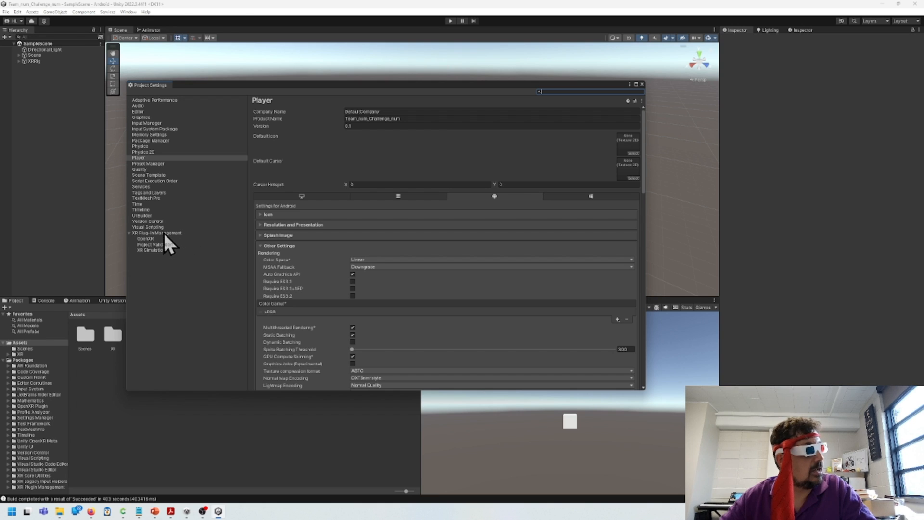
pyautogui.click(146, 239)
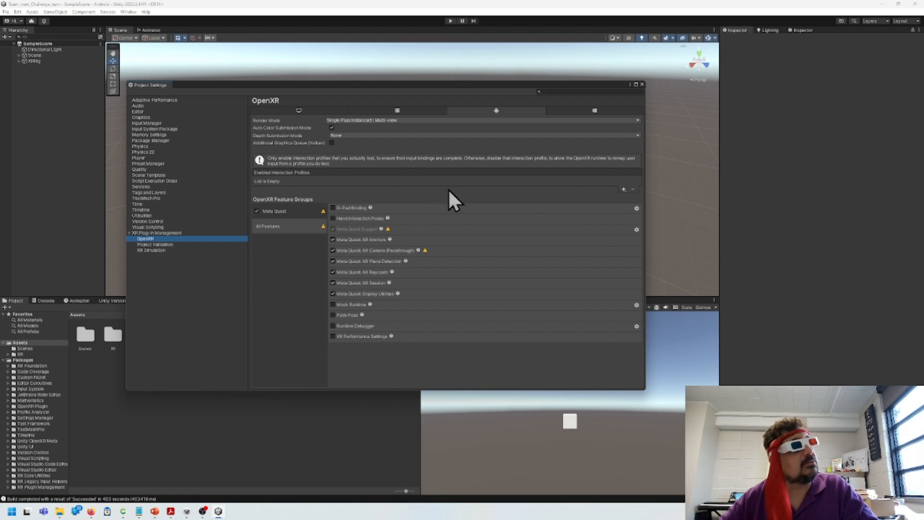
pyautogui.click(624, 190)
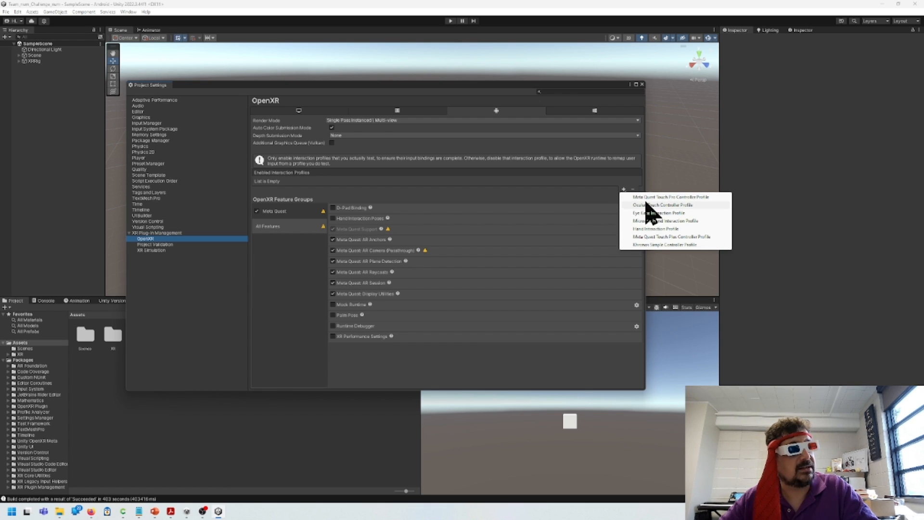
pyautogui.click(645, 197)
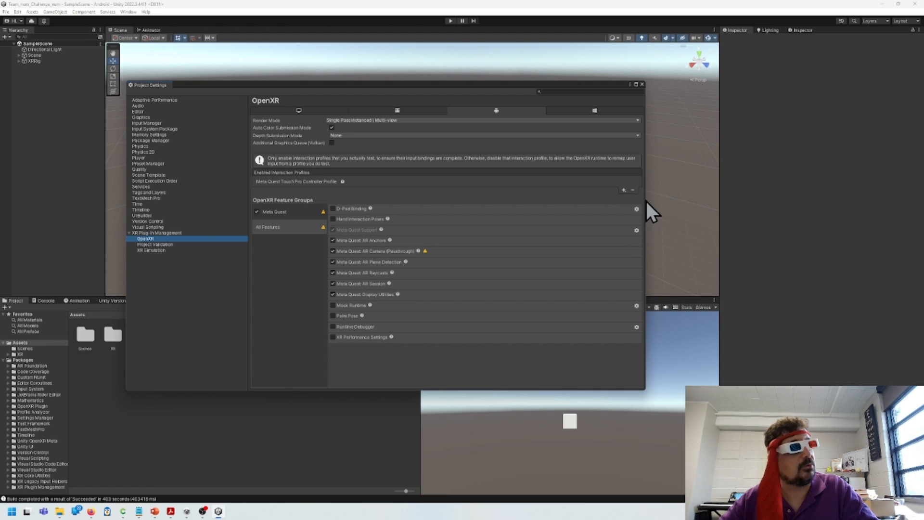
pyautogui.click(622, 189)
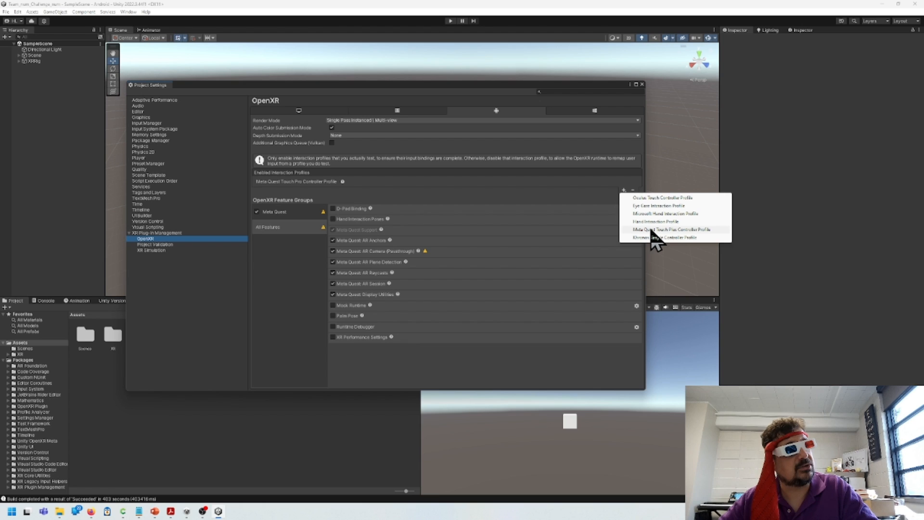
pyautogui.click(651, 230)
pyautogui.click(623, 198)
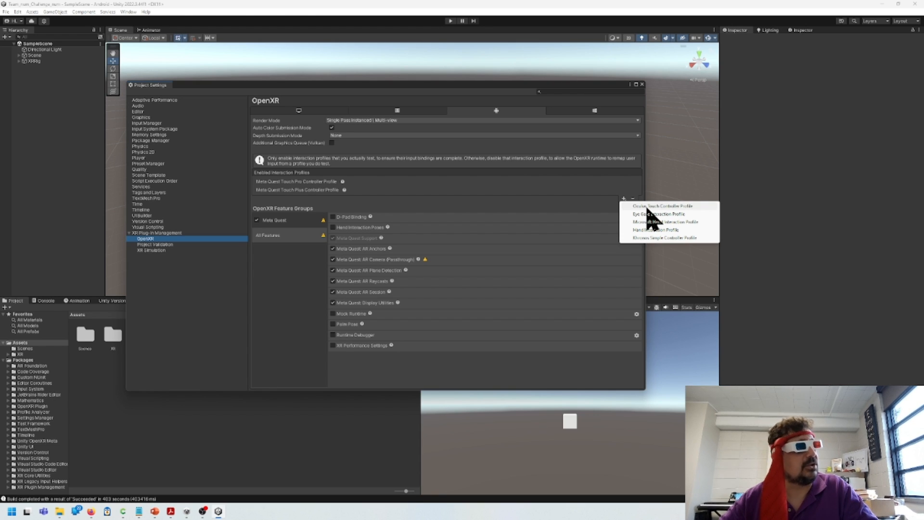
pyautogui.click(646, 207)
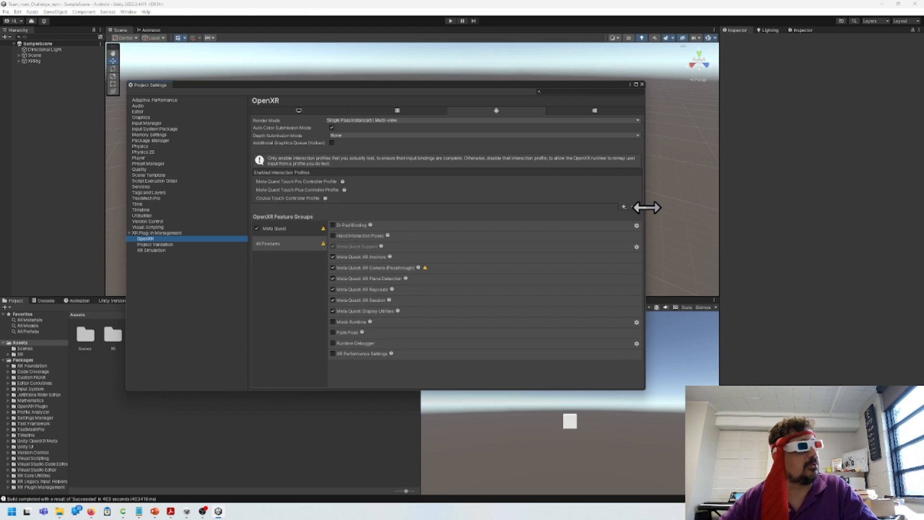
pyautogui.click(642, 84)
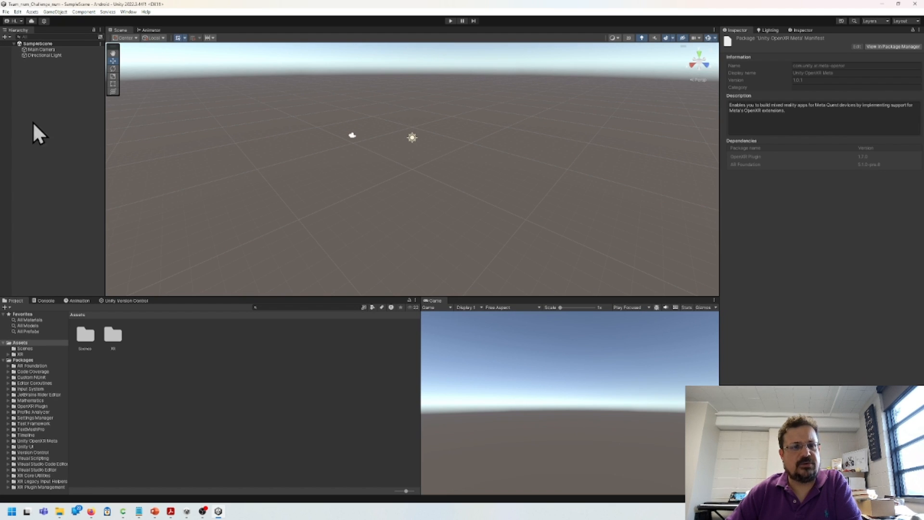
# Create an empty root object in the hierarchy and name it Scene
pyautogui.rightClick(36, 71)
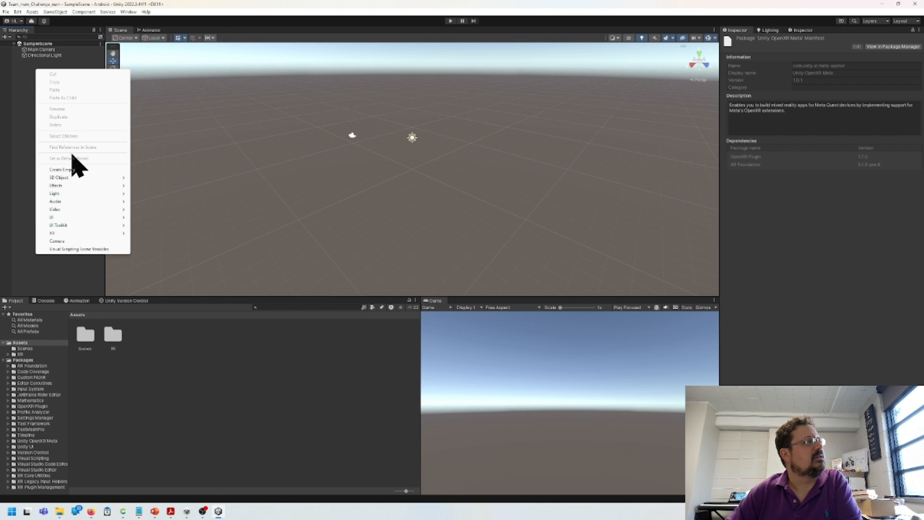
pyautogui.click(62, 170)
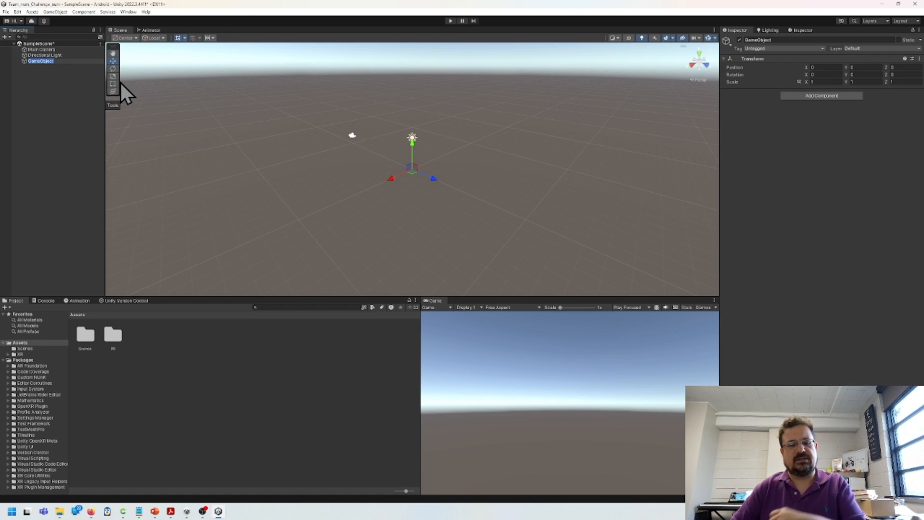
pyautogui.write('Scene')
pyautogui.press('Return')
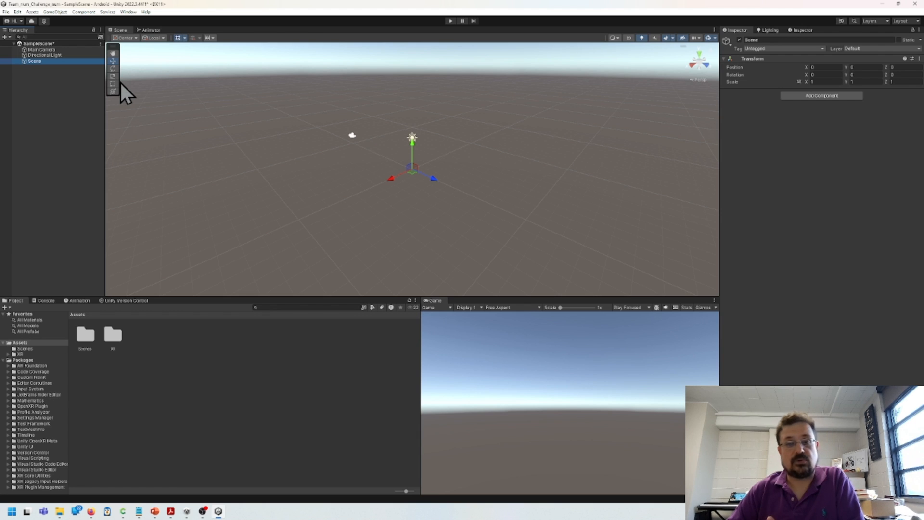
# Add a cube as a child of the Scene object and move it along Z to about 2.06
pyautogui.rightClick(41, 62)
pyautogui.moveTo(93, 189)
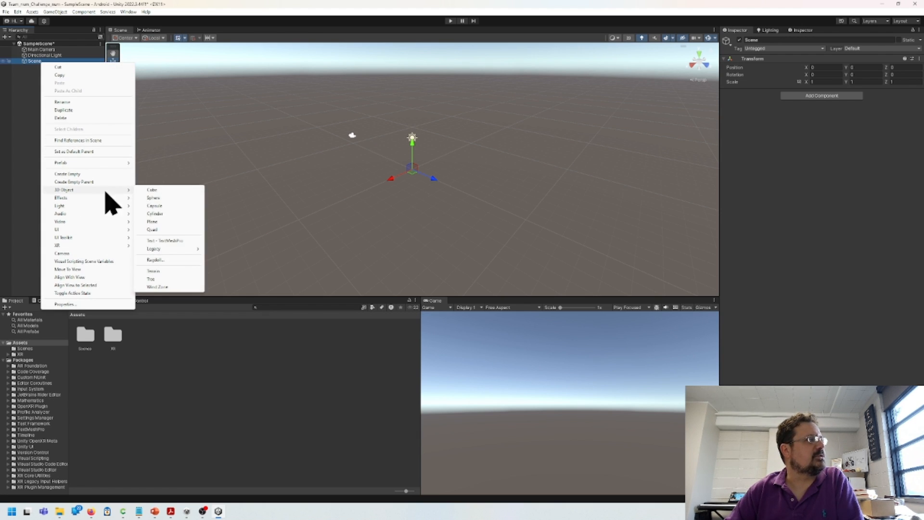
pyautogui.click(146, 190)
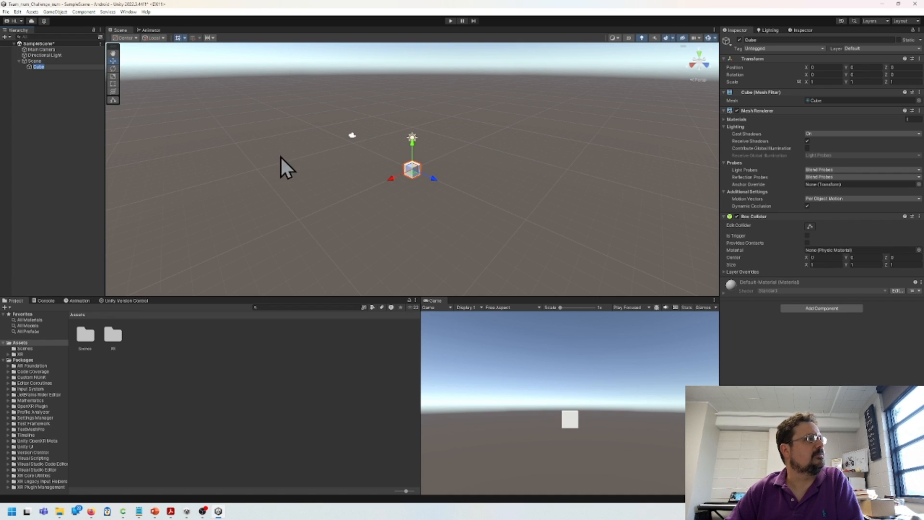
pyautogui.moveTo(432, 177); pyautogui.dragTo(453, 181)
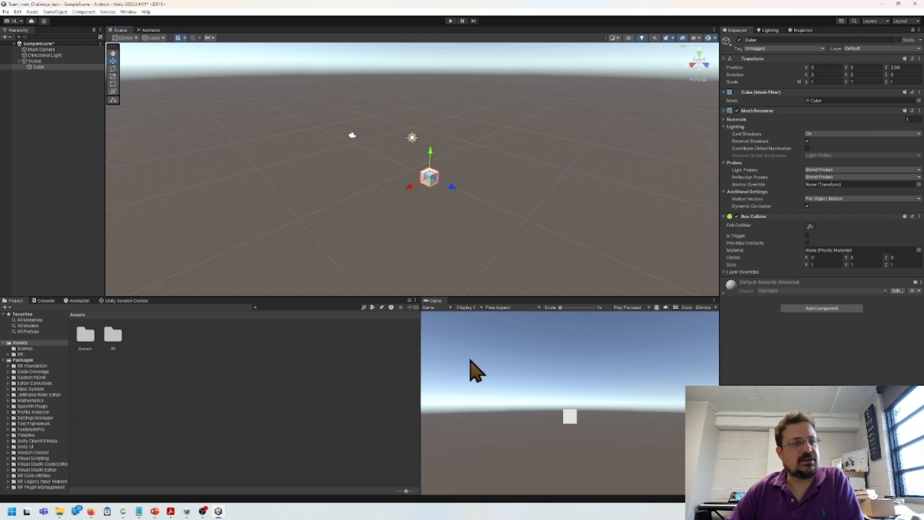
pyautogui.click(30, 77)
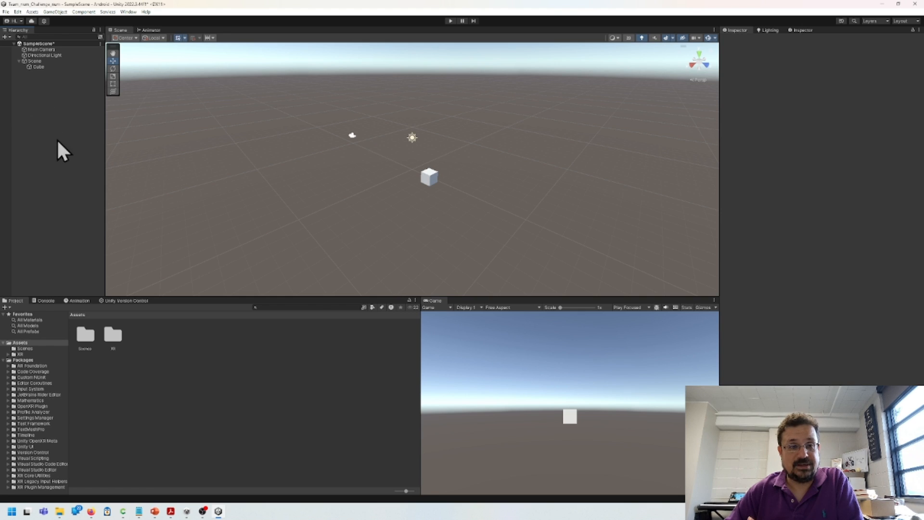
# Convert the main camera to an XR Rig, and inspect the Main Camera nested under its Camera Offset
pyautogui.rightClick(47, 127)
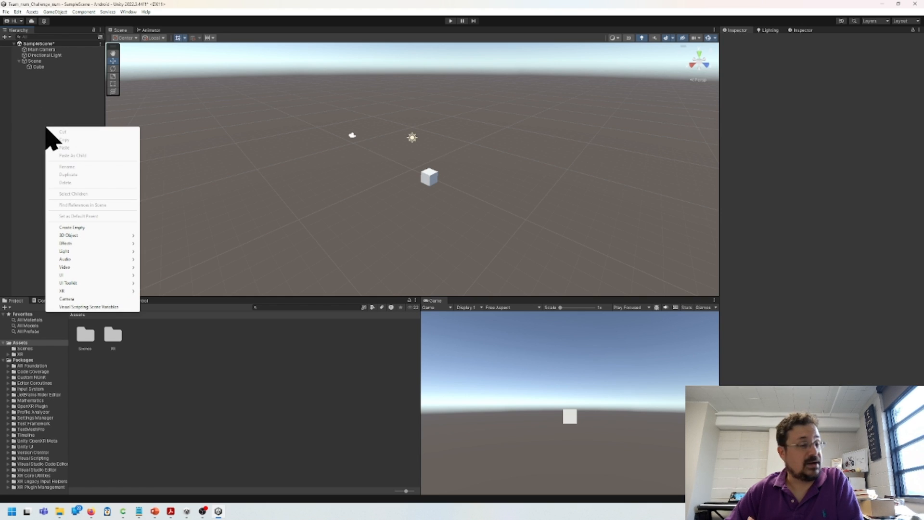
pyautogui.moveTo(87, 292)
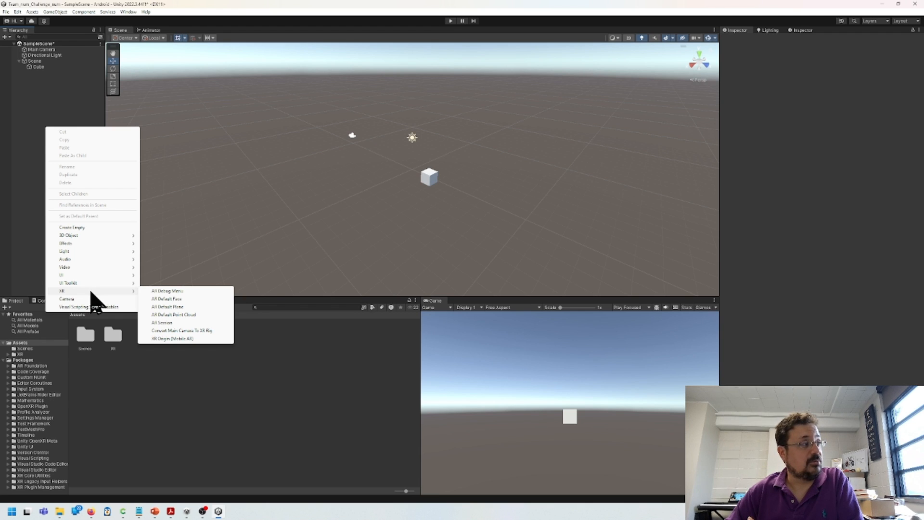
pyautogui.click(186, 331)
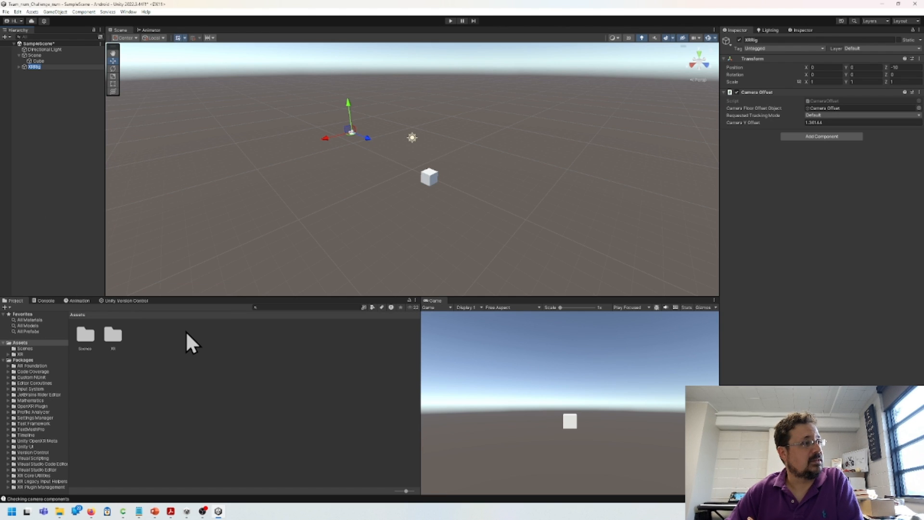
pyautogui.click(42, 148)
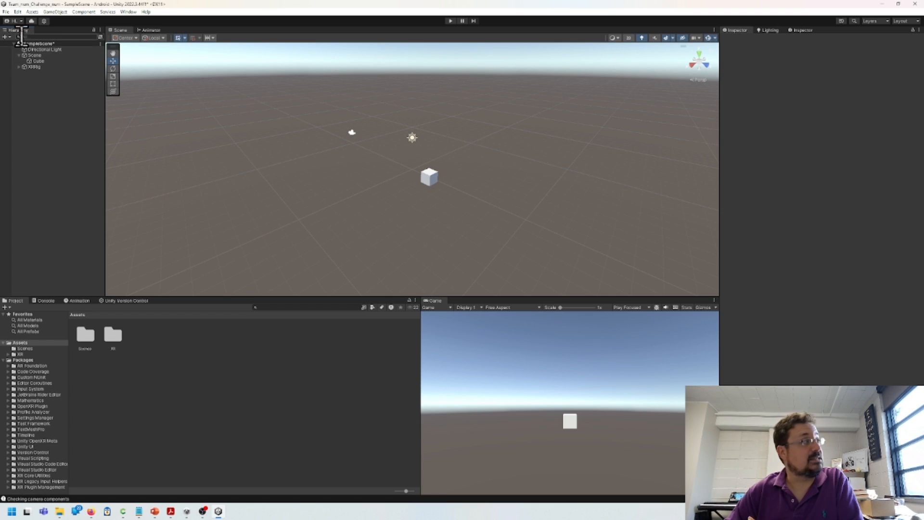
pyautogui.click(19, 67)
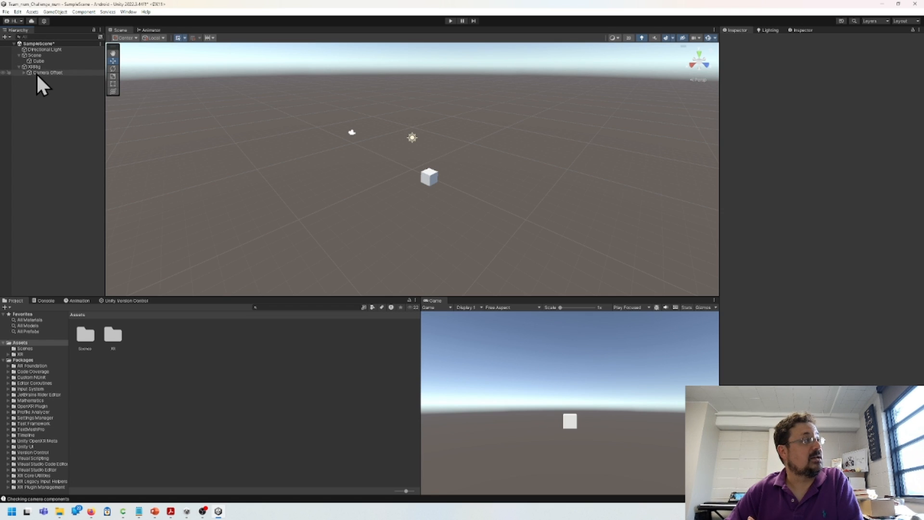
pyautogui.click(24, 72)
pyautogui.click(37, 79)
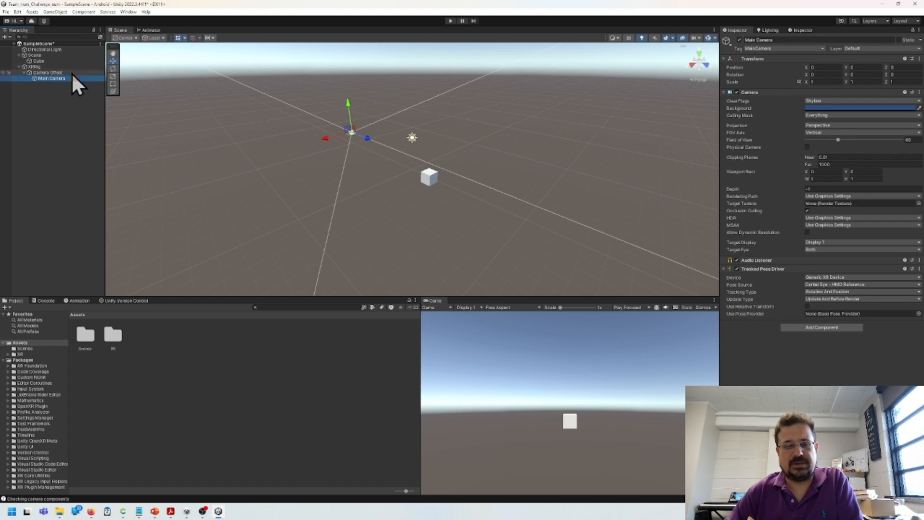
pyautogui.click(23, 72)
pyautogui.click(18, 67)
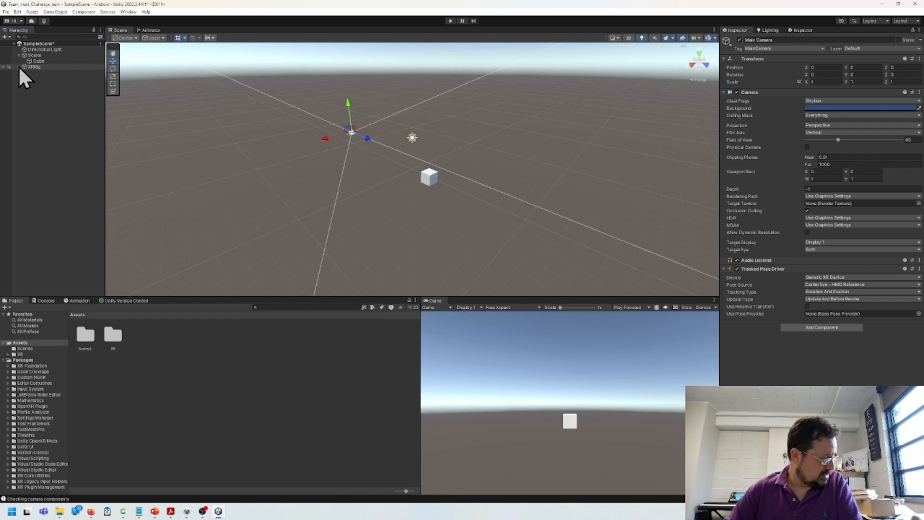
# Set the Android player's minimum API level to Android 7.0 'Nougat' (API level 24), and close Project Settings
pyautogui.click(5, 12)
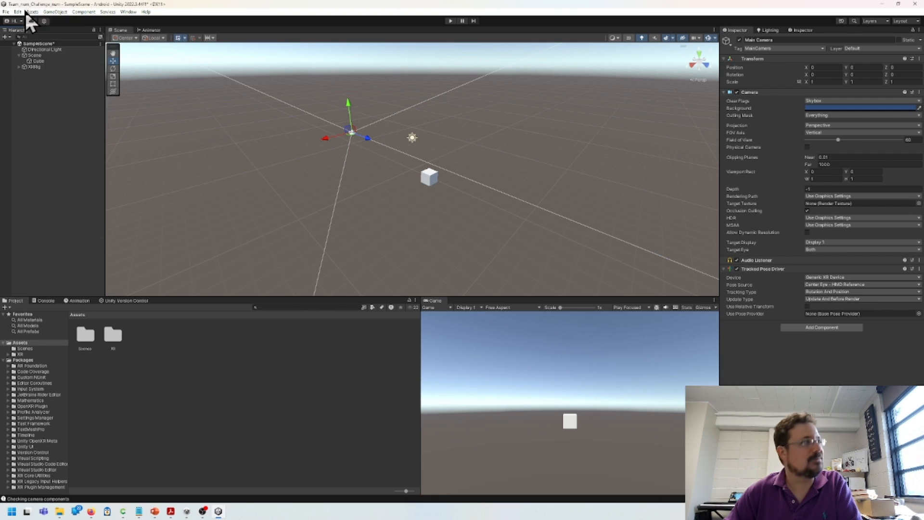
pyautogui.click(186, 4)
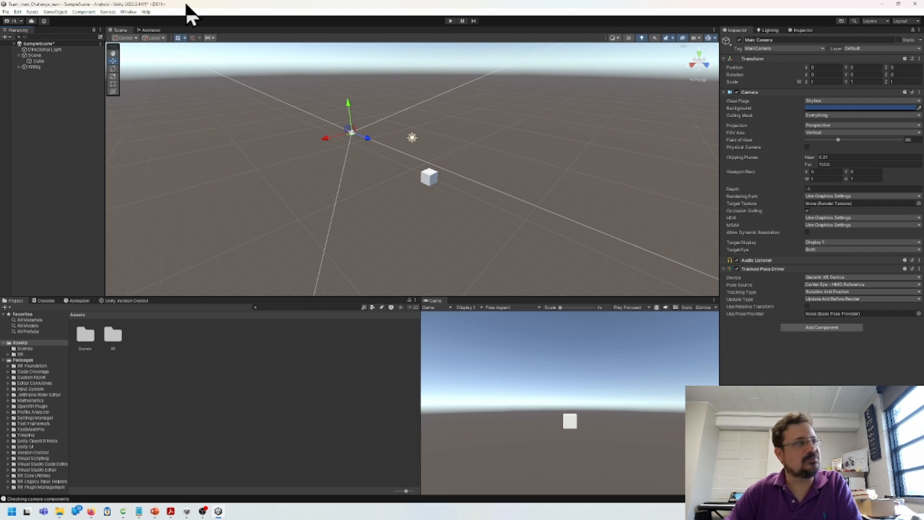
pyautogui.click(18, 11)
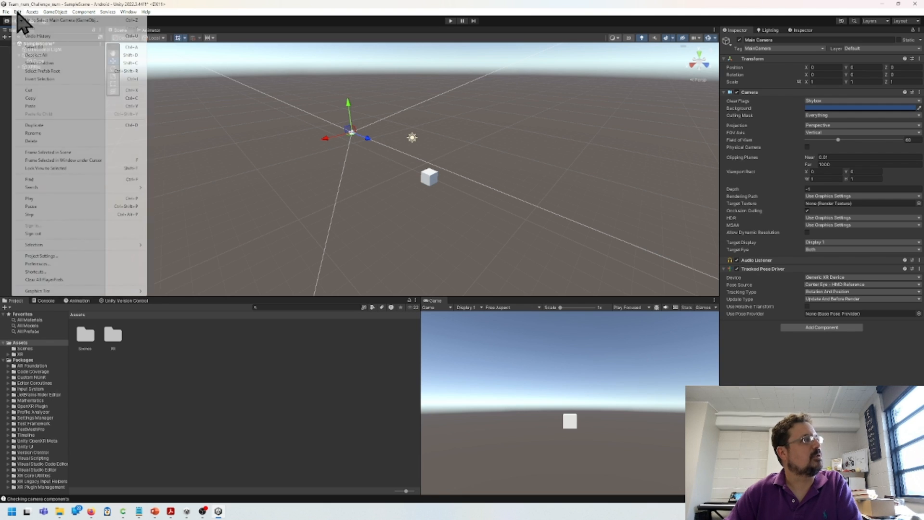
pyautogui.click(60, 257)
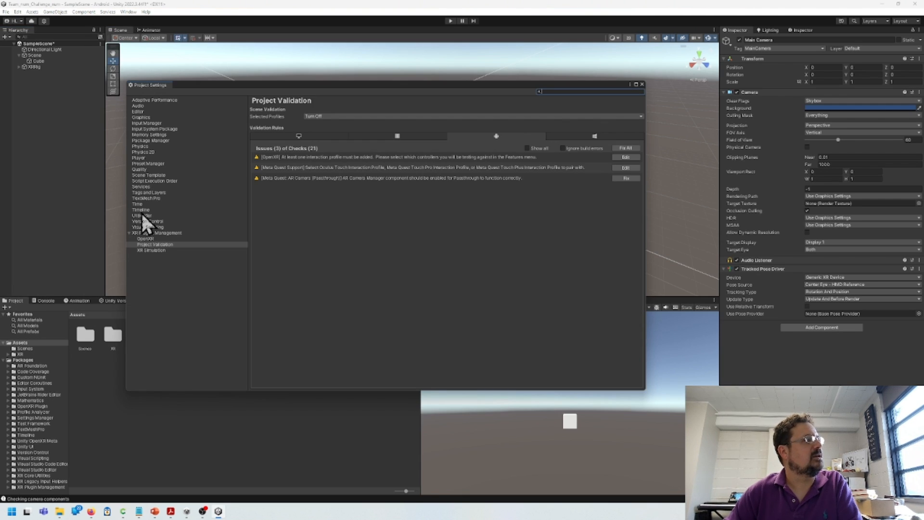
pyautogui.click(140, 159)
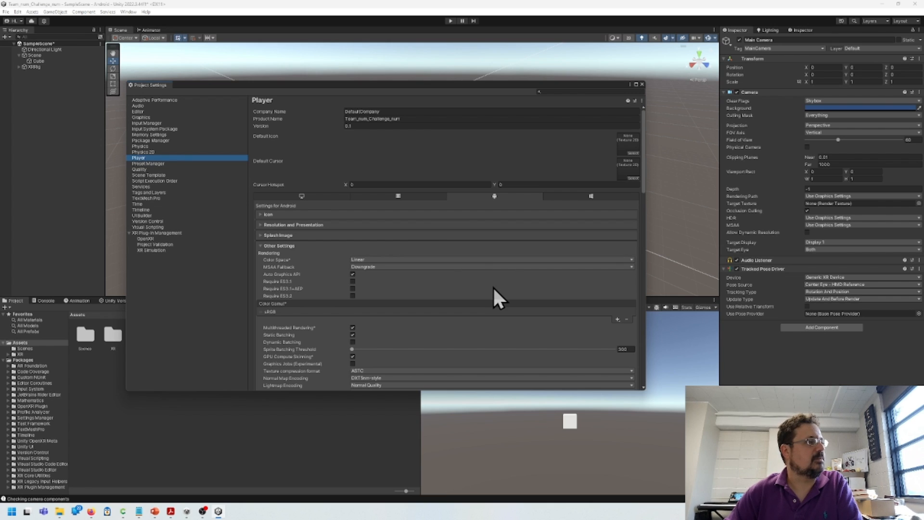
pyautogui.scroll(-10, 493, 287)
pyautogui.scroll(-3, 492, 284)
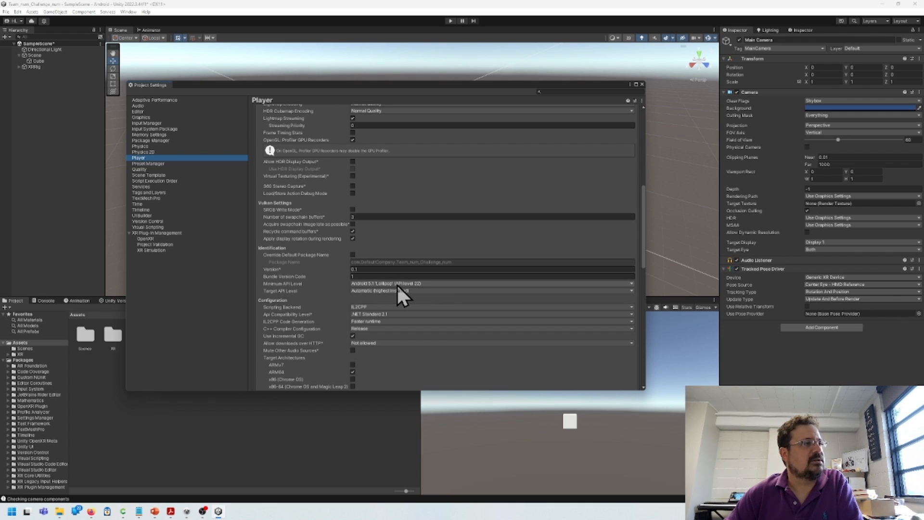
pyautogui.click(432, 284)
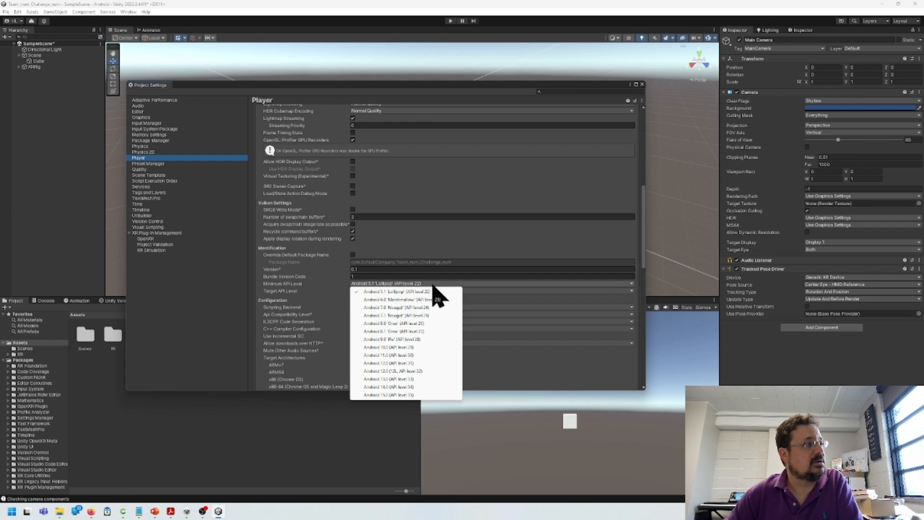
pyautogui.click(400, 308)
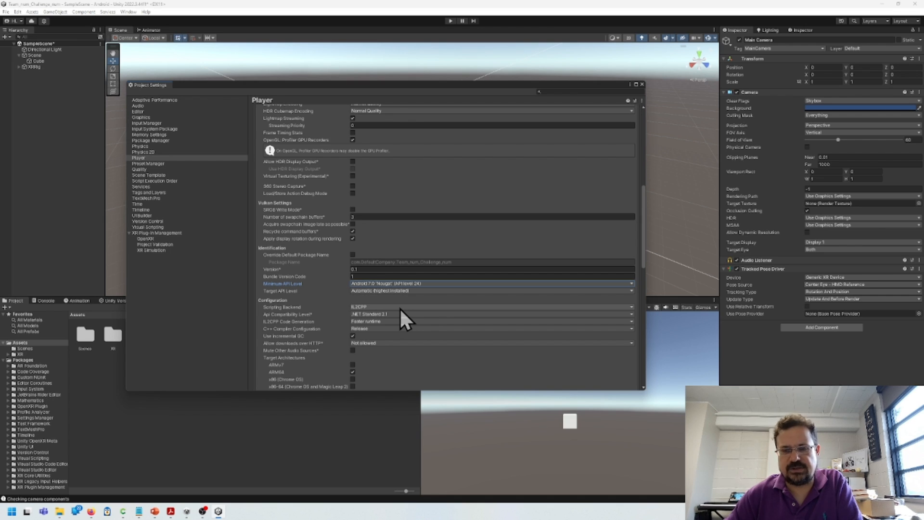
pyautogui.click(642, 84)
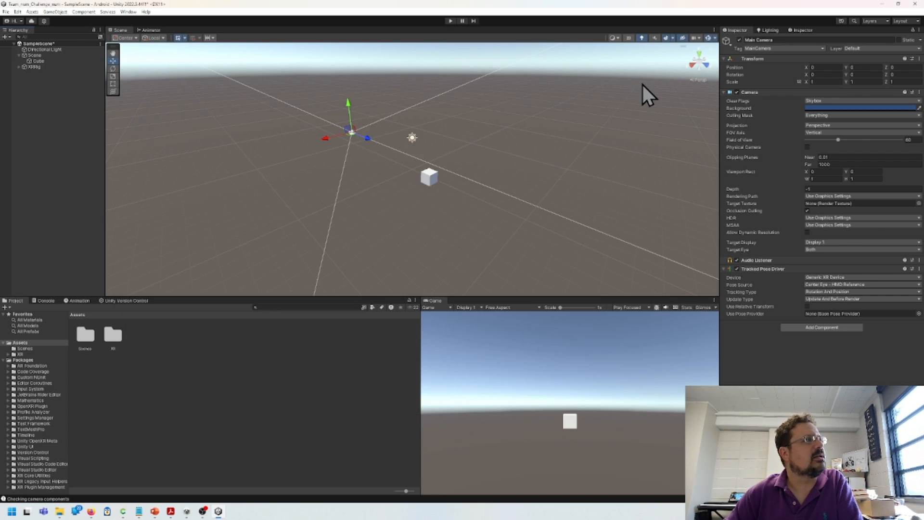
# Start Build And Run for Android, create a folder named build inside the project folder, and open it as the save location
pyautogui.click(6, 12)
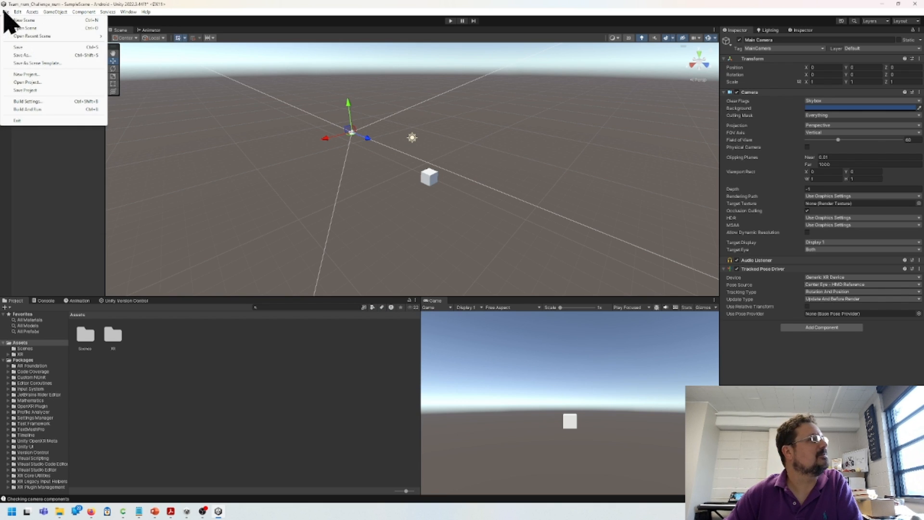
pyautogui.click(27, 110)
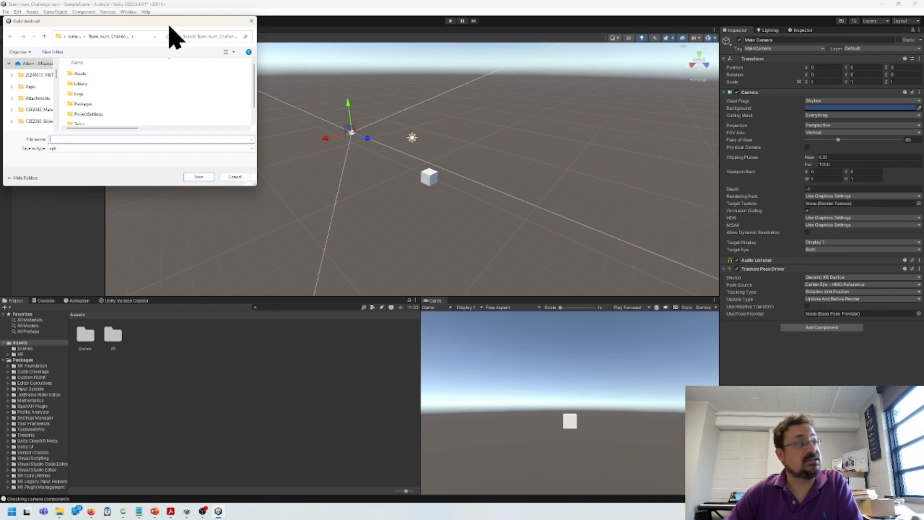
pyautogui.moveTo(170, 26); pyautogui.dragTo(266, 47)
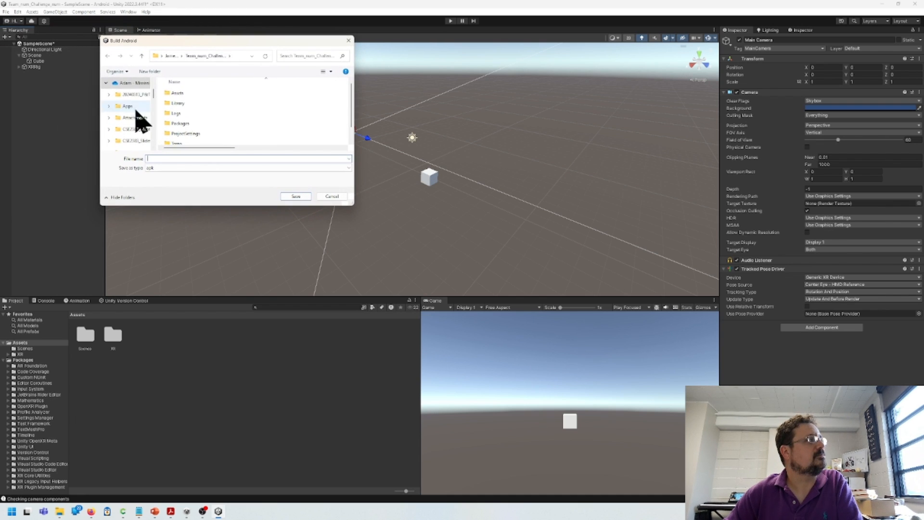
pyautogui.click(149, 72)
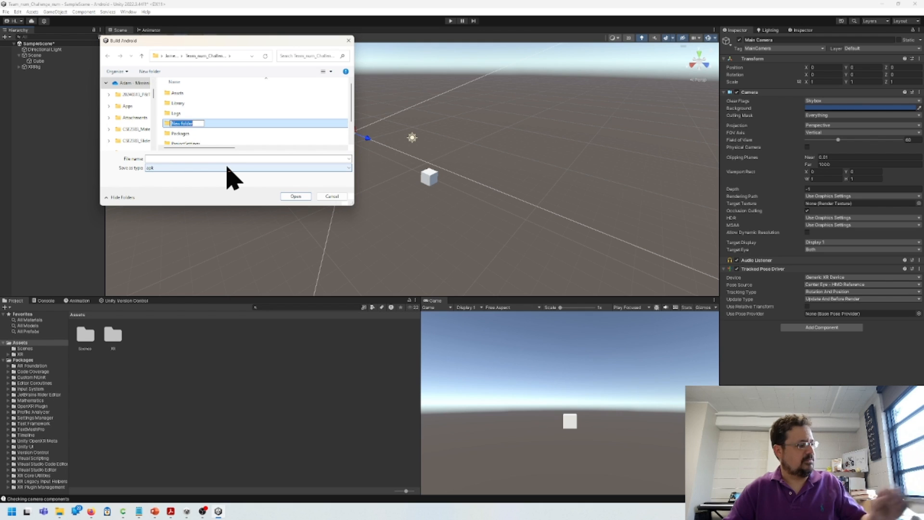
pyautogui.write('build')
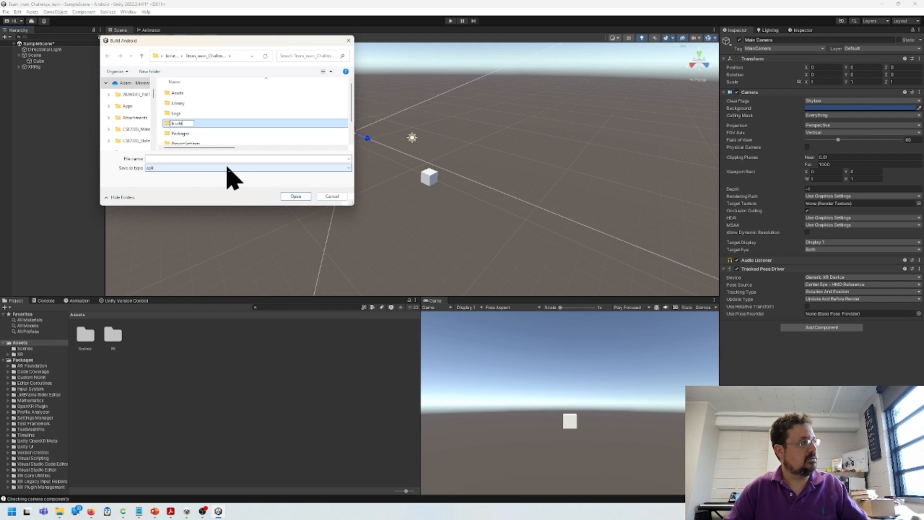
pyautogui.press('BackSpace')
pyautogui.press('BackSpace')
pyautogui.press('BackSpace')
pyautogui.press('BackSpace')
pyautogui.press('BackSpace')
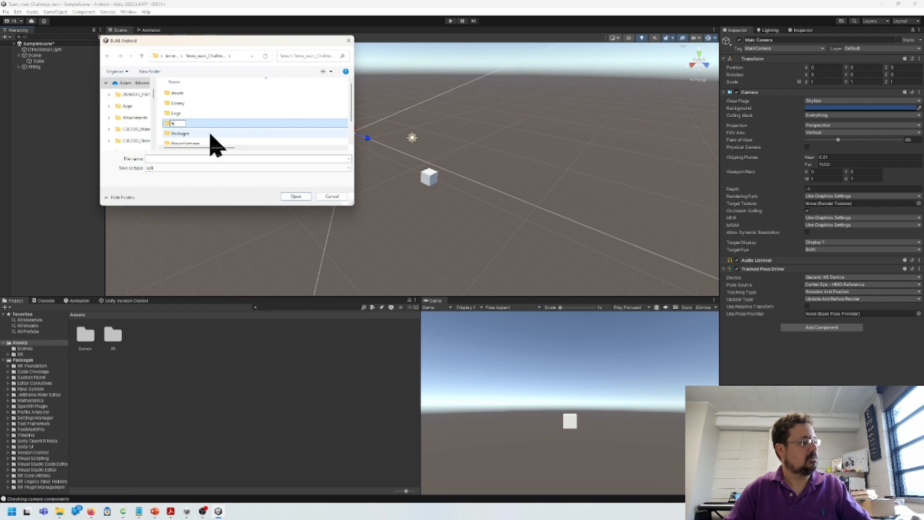
pyautogui.write('uild')
pyautogui.click(206, 124)
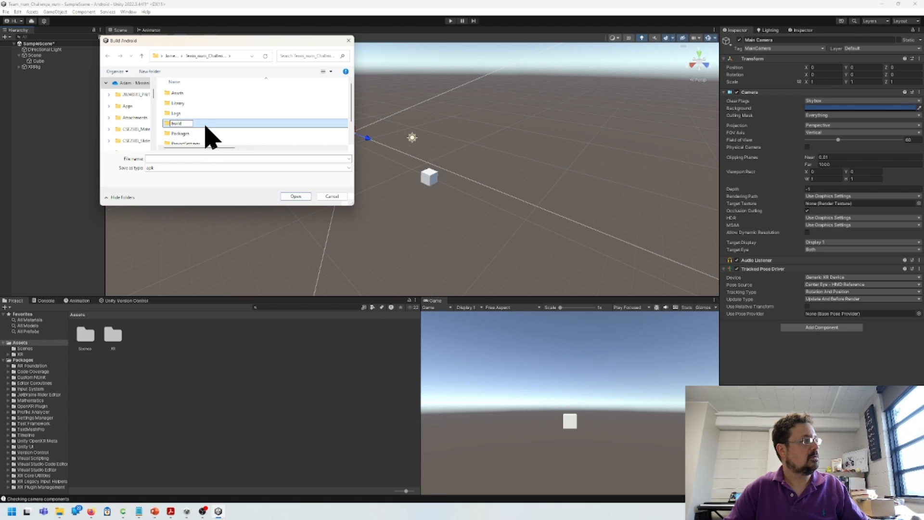
pyautogui.doubleClick(198, 103)
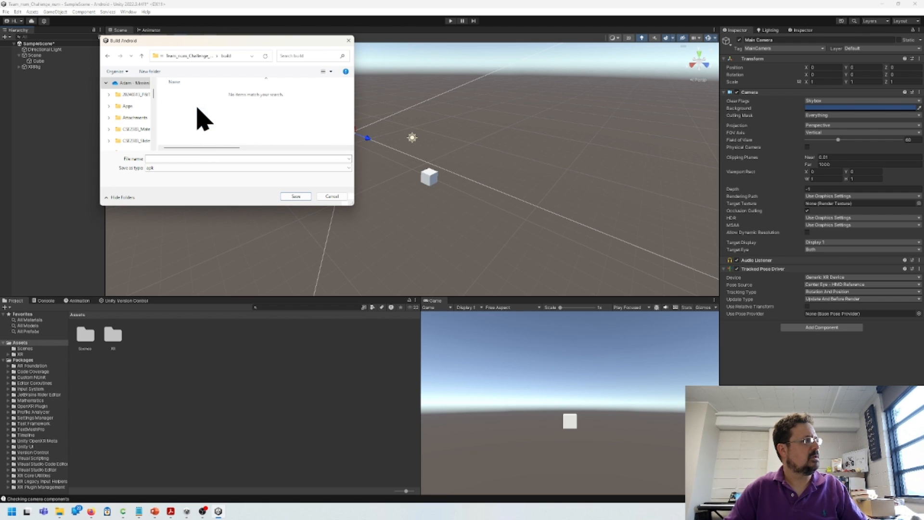
# Save the APK as t1_c1 and save the modified SampleScene so that the build includes its changes
pyautogui.click(185, 158)
pyautogui.write('t1')
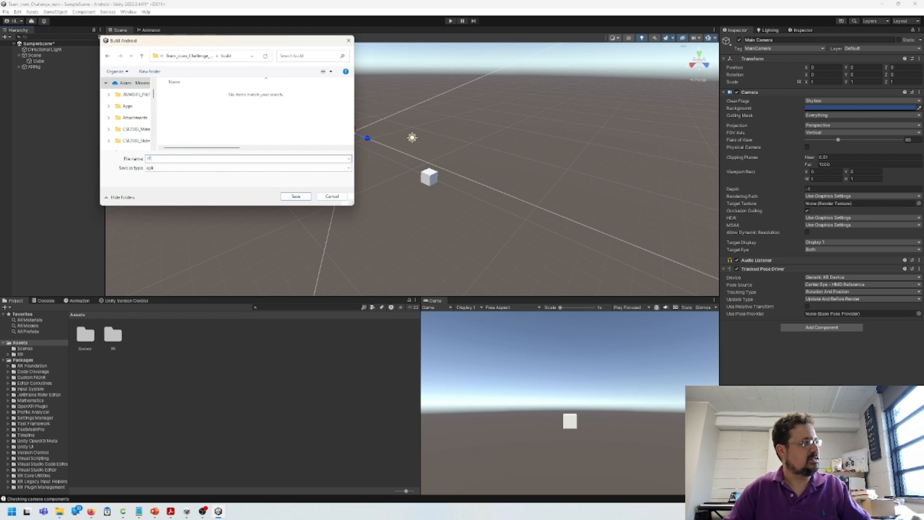
pyautogui.write('_c1')
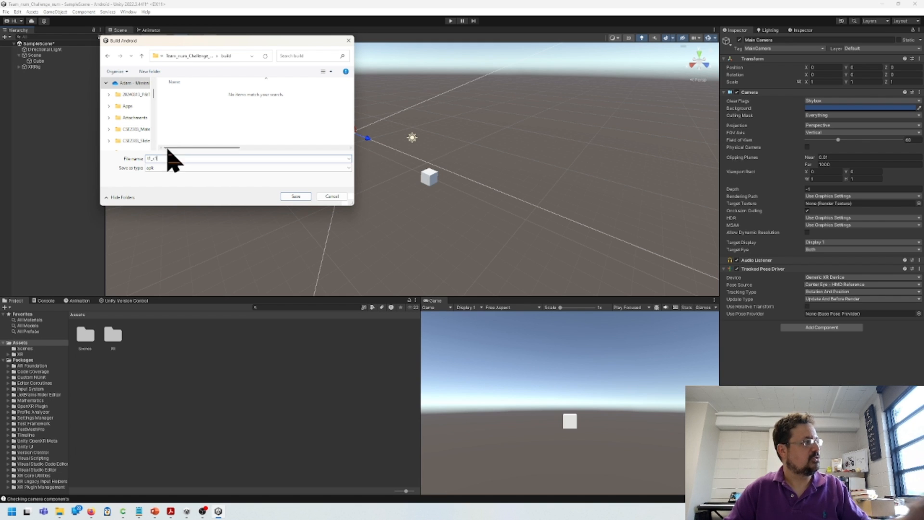
pyautogui.click(296, 197)
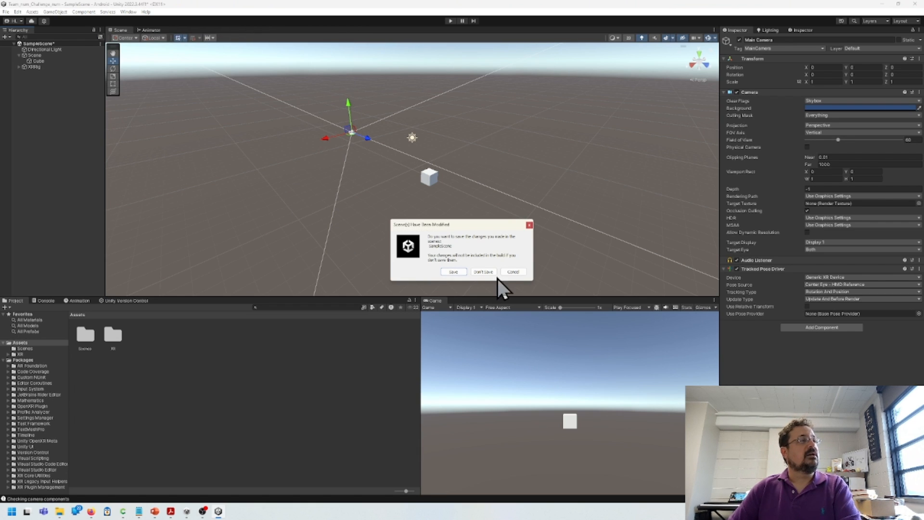
pyautogui.click(453, 272)
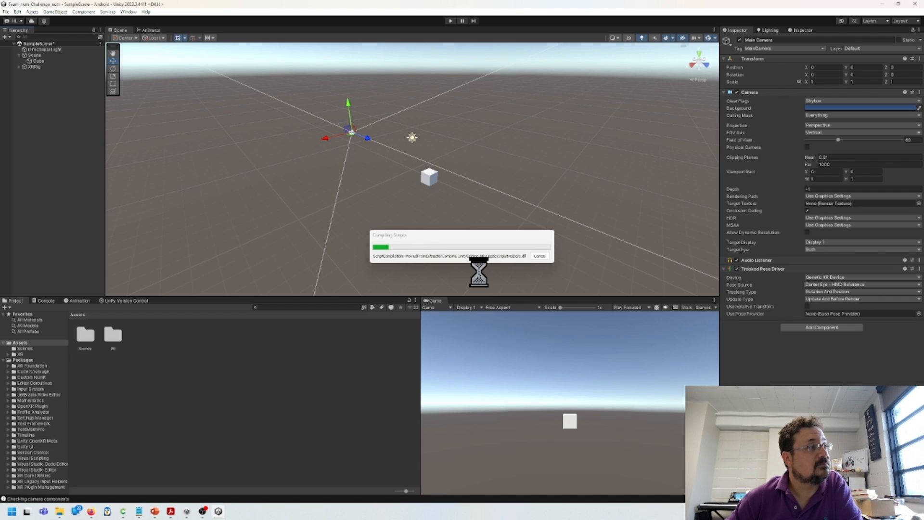